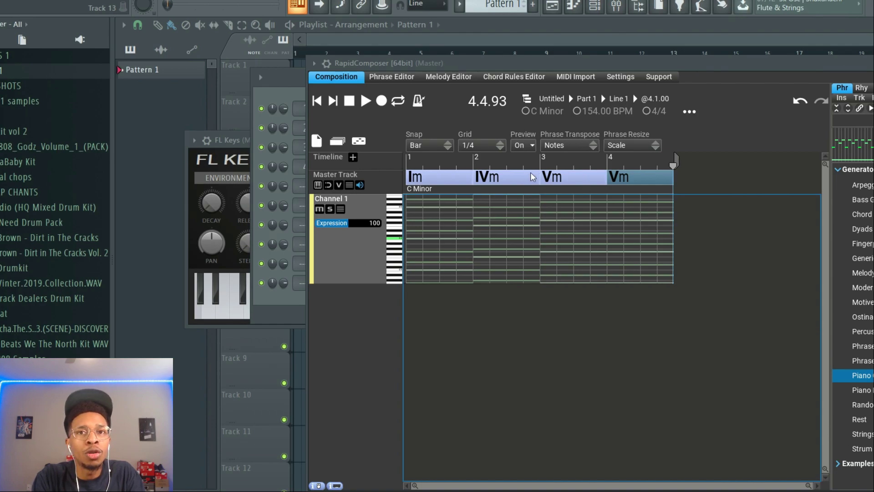
Try Gm, Bm and D♭m from the Circle of Fifths on the first chord, then preview its Tonnetz grid and text entry
mouse_move(532, 178)
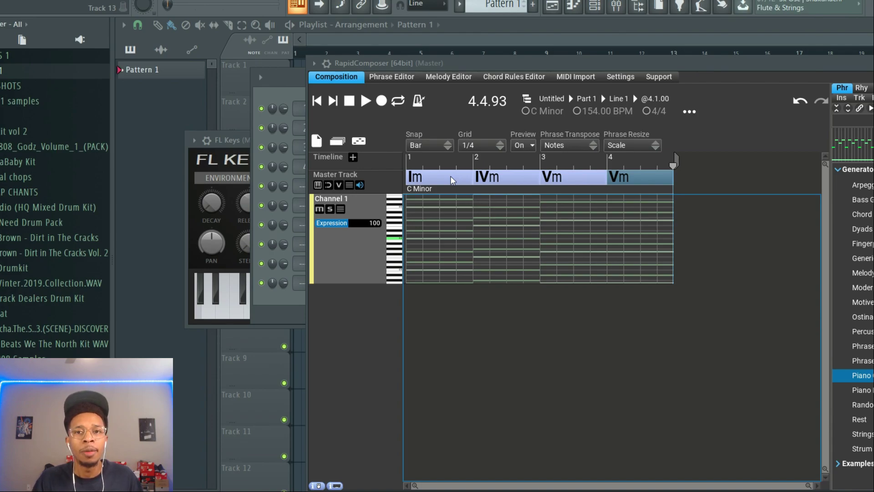
mouse_move(450, 176)
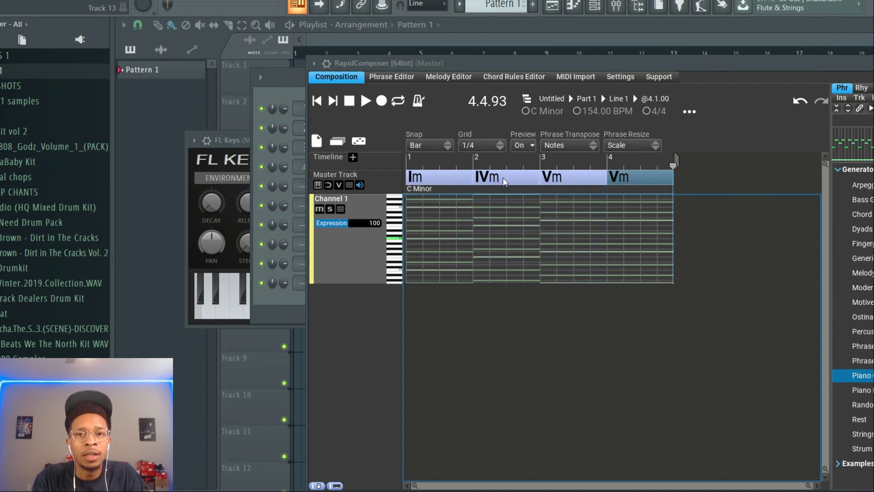
mouse_move(502, 177)
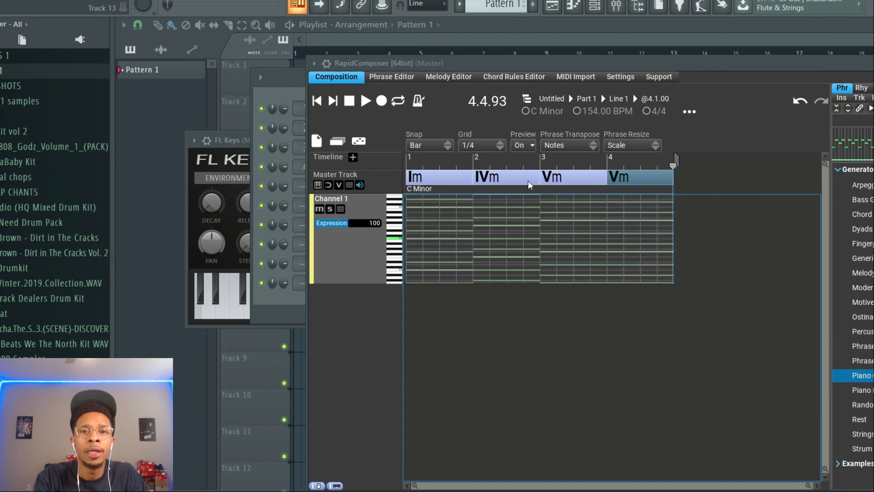
click(428, 178)
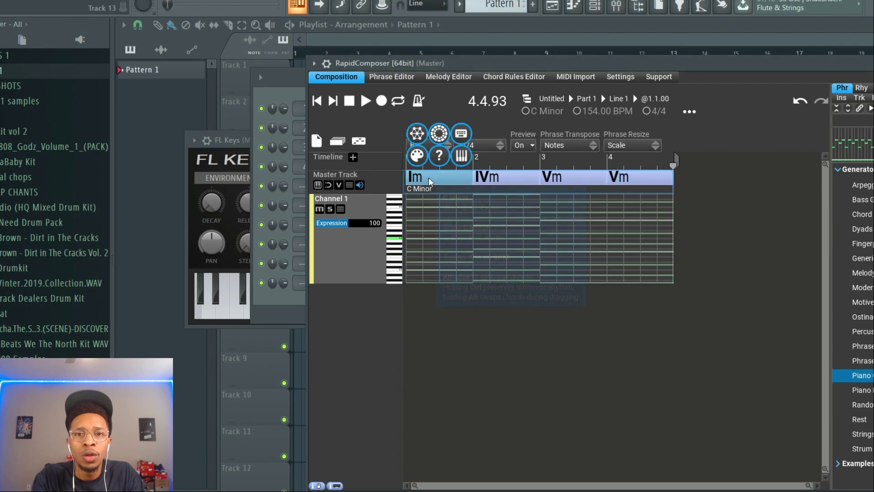
click(439, 135)
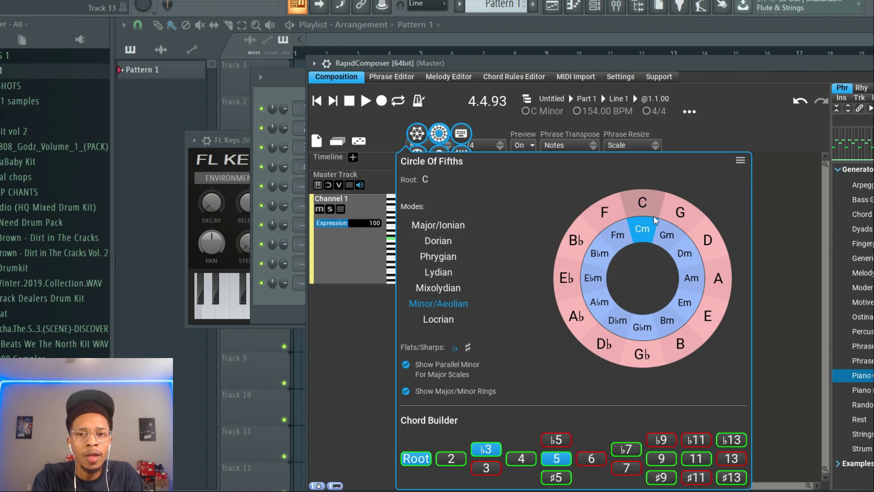
click(645, 232)
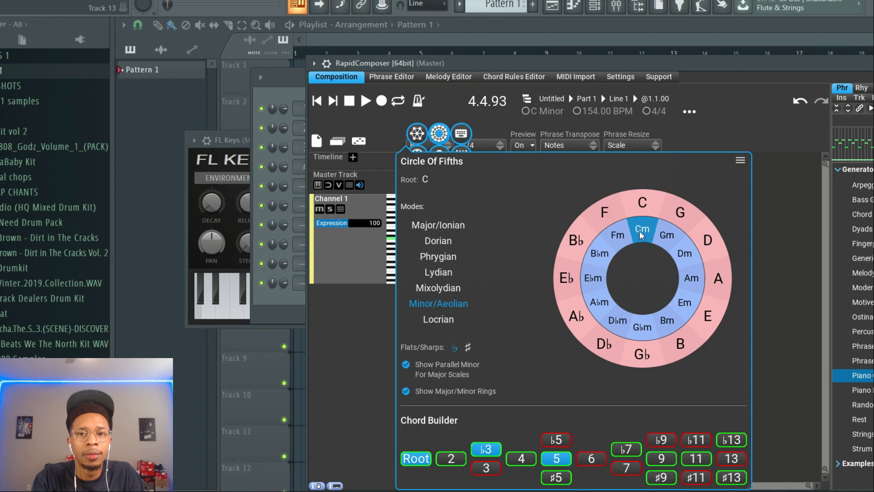
click(606, 220)
click(641, 234)
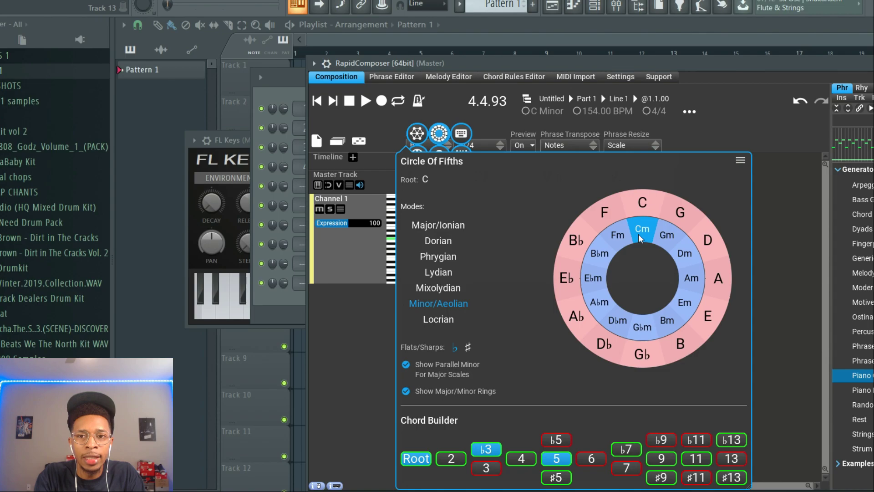
click(677, 236)
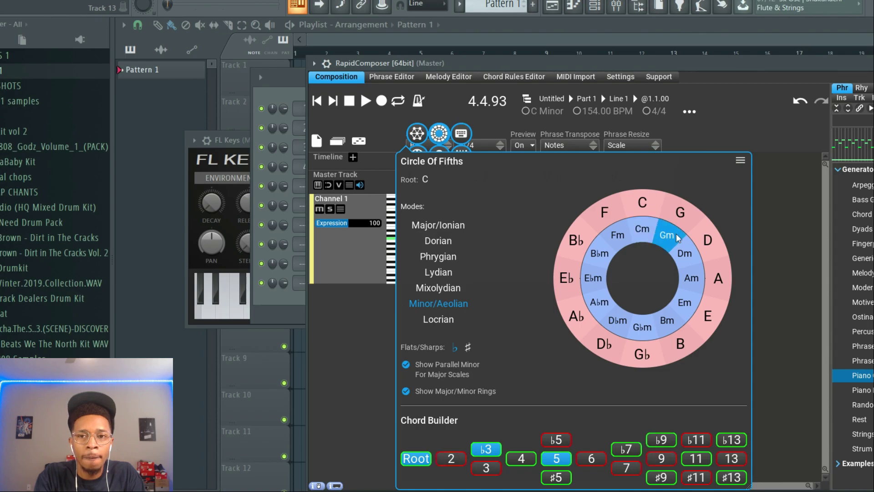
click(667, 320)
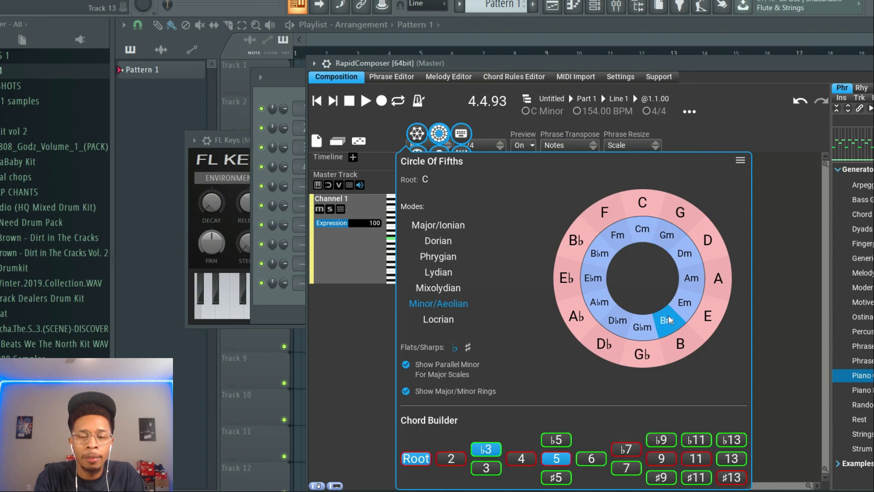
click(618, 324)
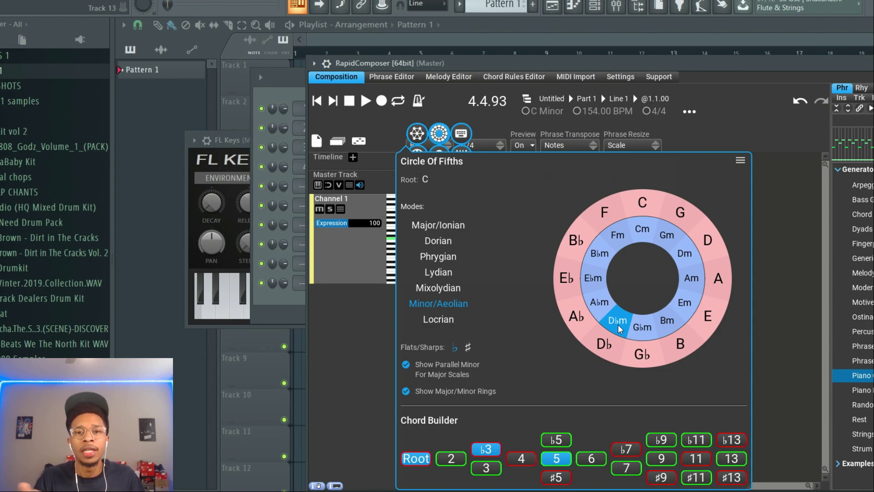
click(439, 133)
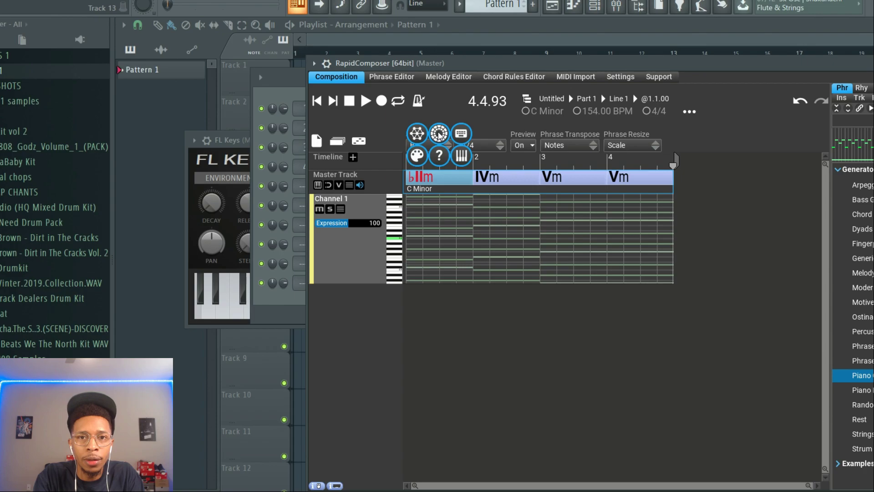
click(417, 133)
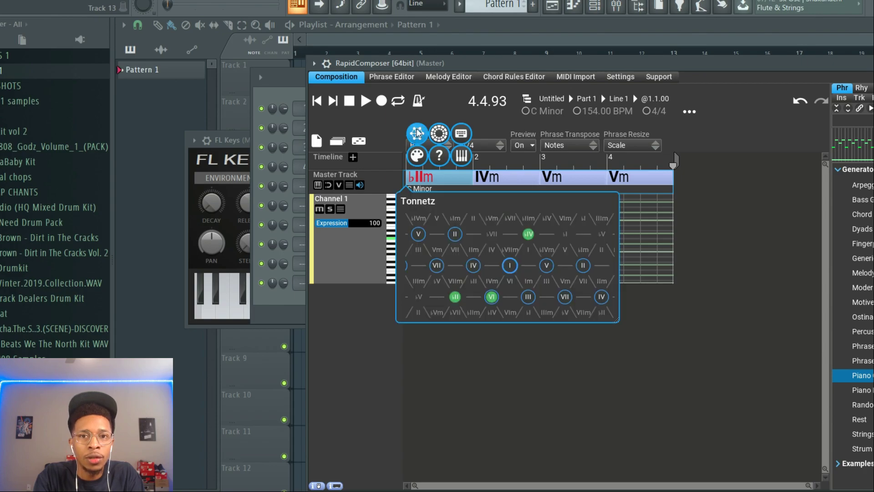
click(460, 133)
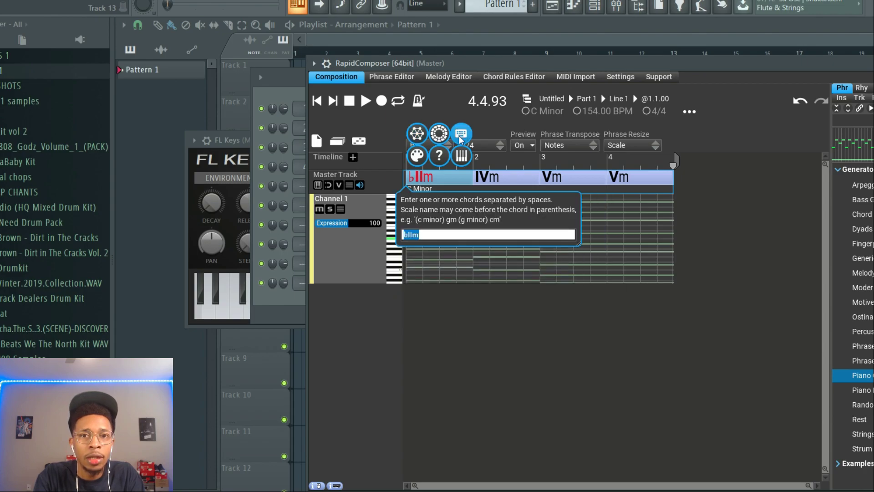
Set the first chord to Im9 in the Chord Selector, showing the 6th, 7th and 9th chords of the C Minor scale degrees
click(417, 155)
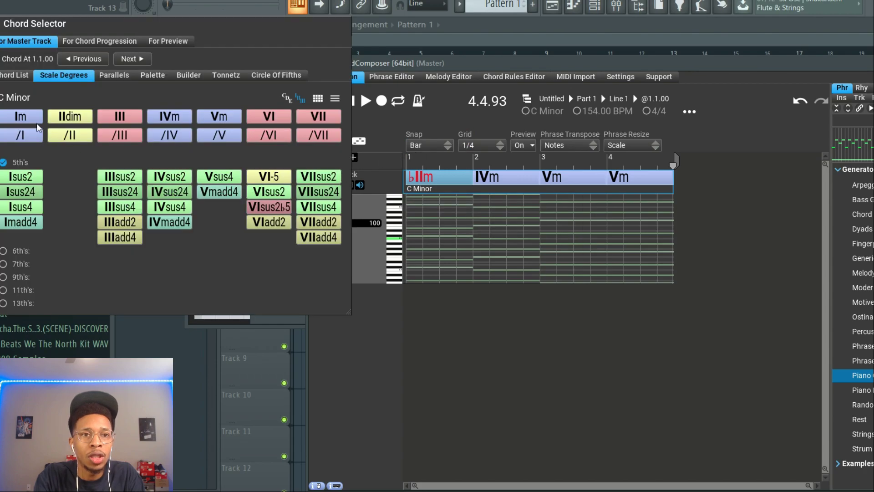
click(22, 117)
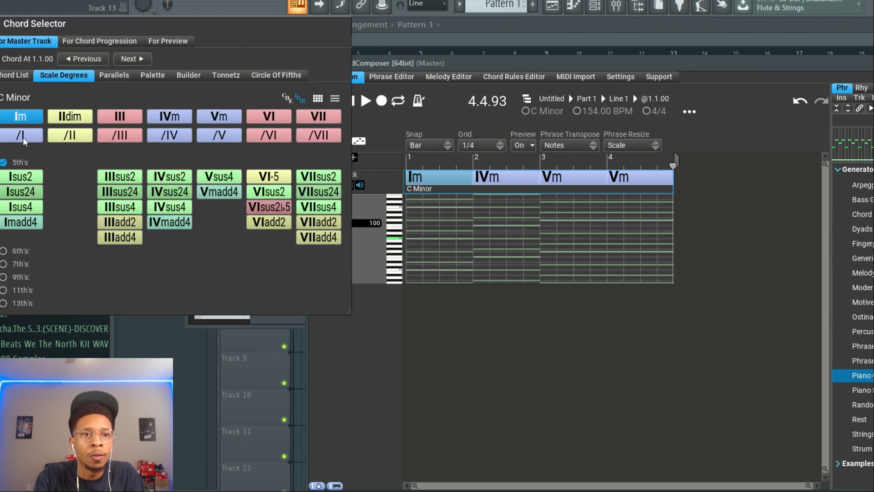
click(4, 251)
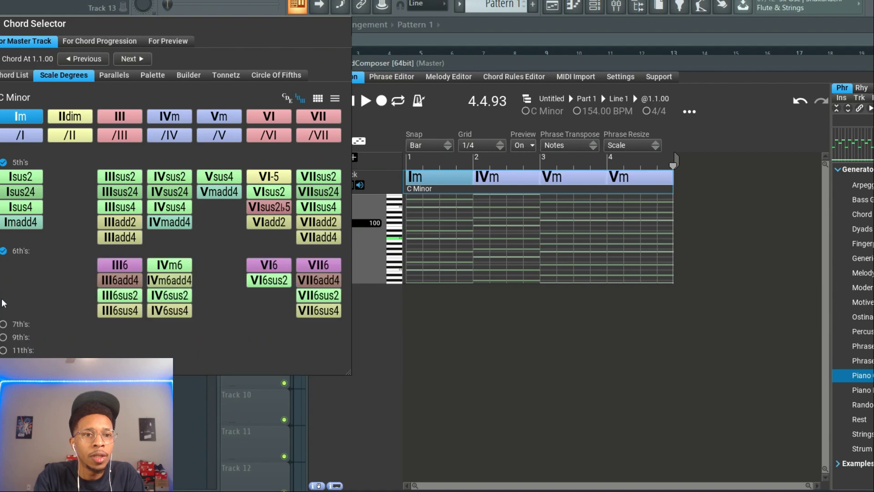
click(4, 324)
click(3, 458)
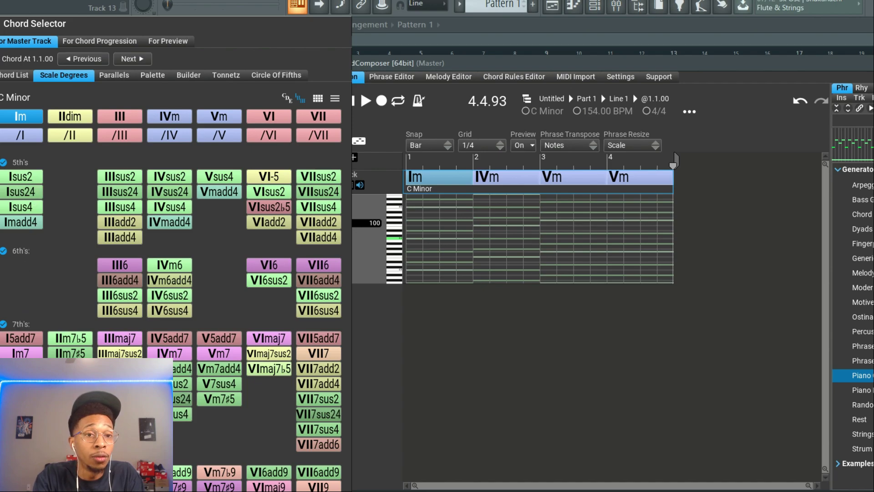
click(20, 487)
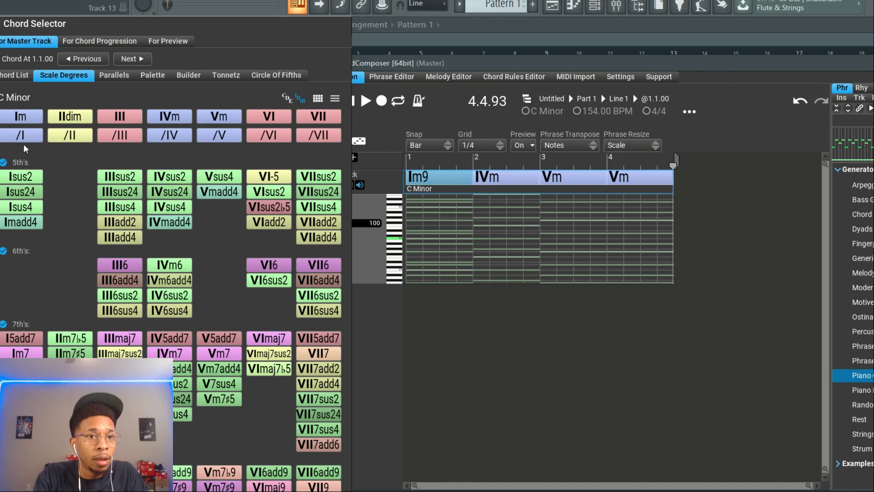
Change the second chord on the master track to IVm9, trying IVm6add9 first
click(135, 58)
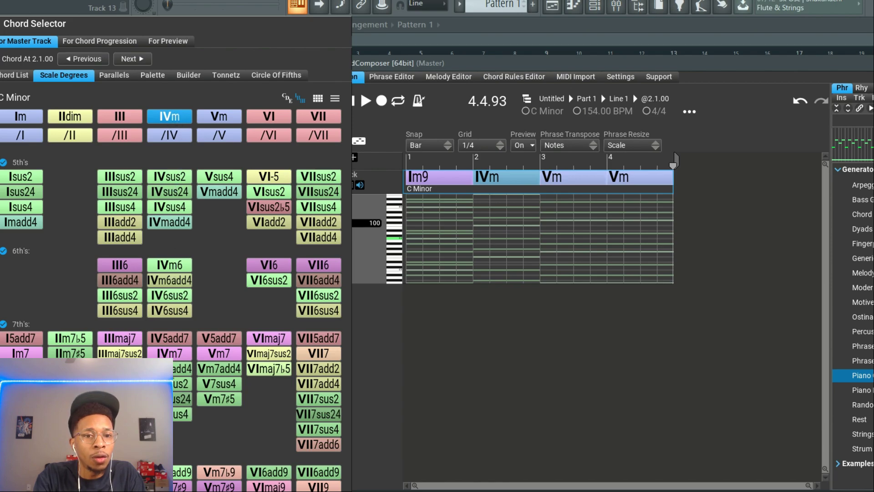
click(166, 472)
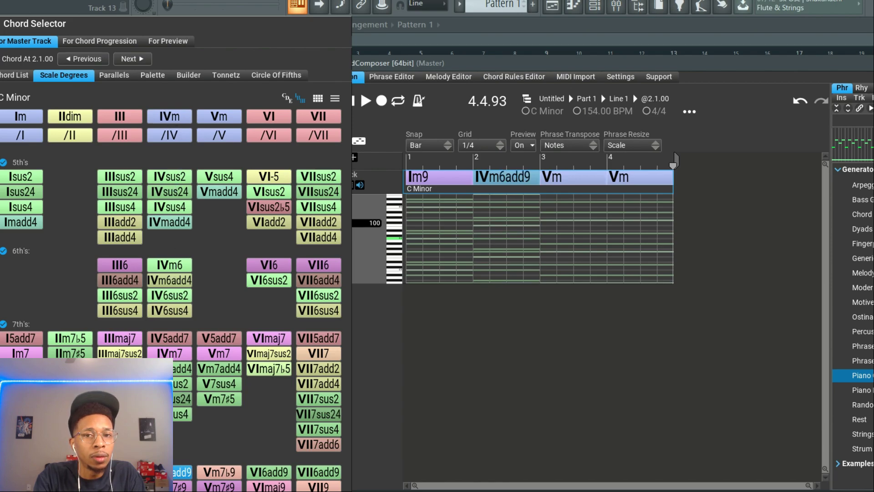
click(166, 489)
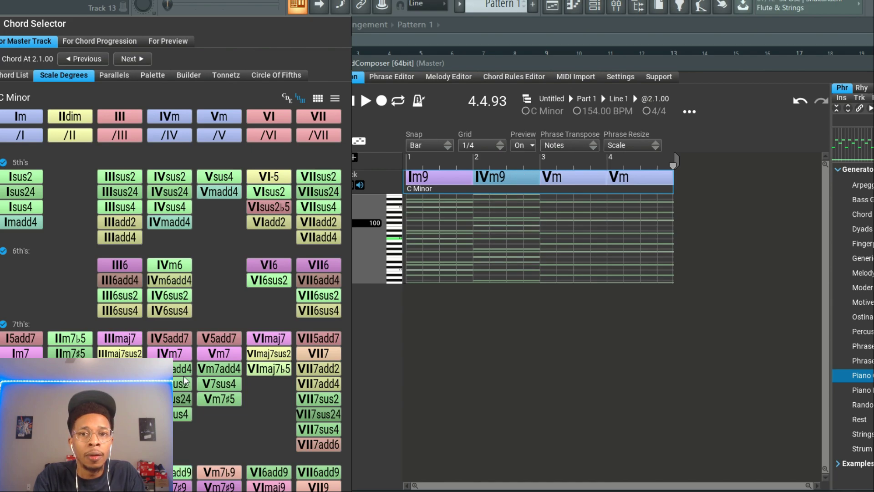
Set the third chord to Vsus4 and the fourth to Vm7♯9, and close the Chord Selector
click(142, 57)
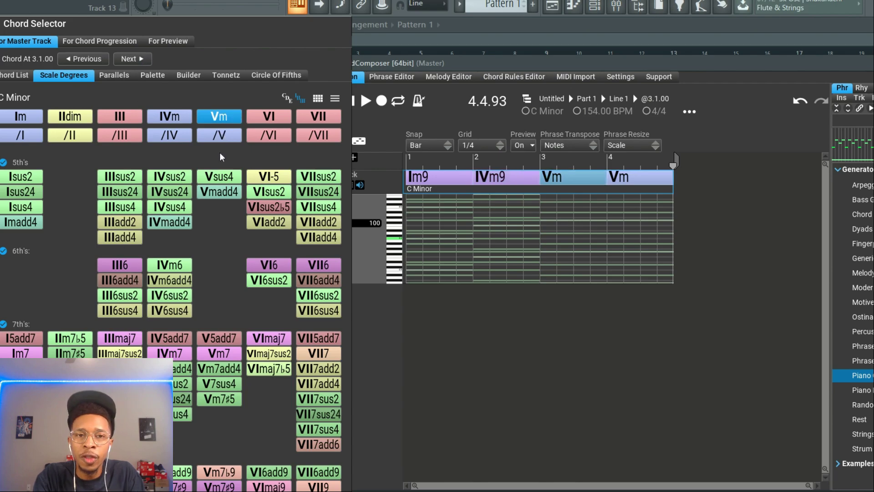
click(217, 177)
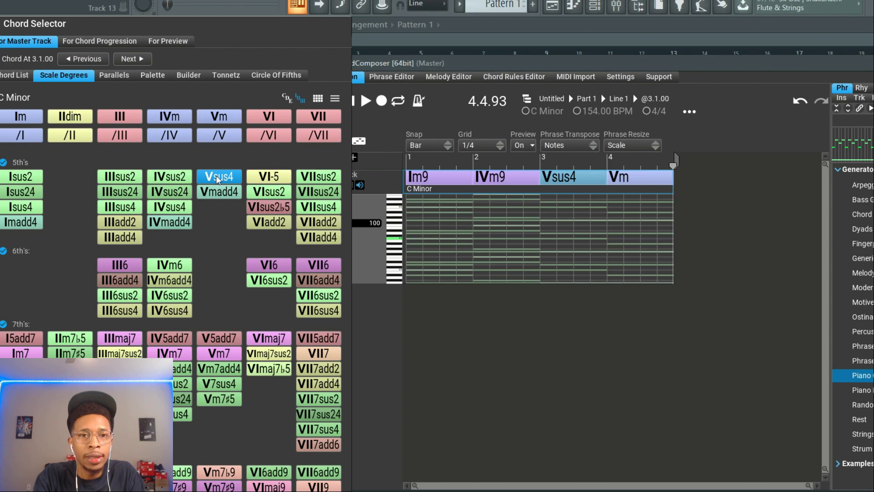
click(140, 60)
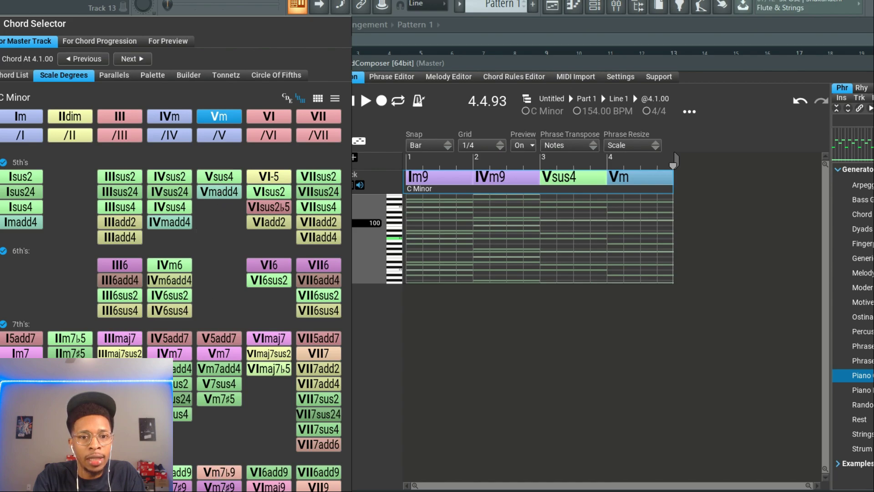
click(219, 487)
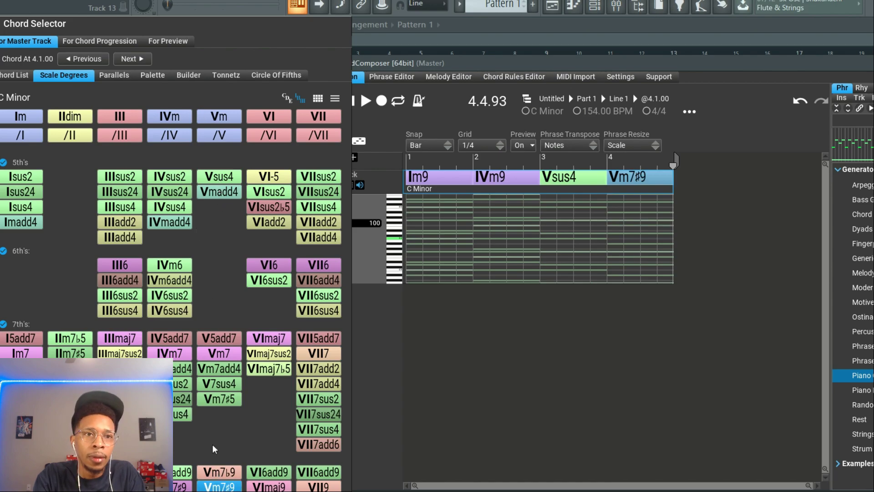
click(0, 24)
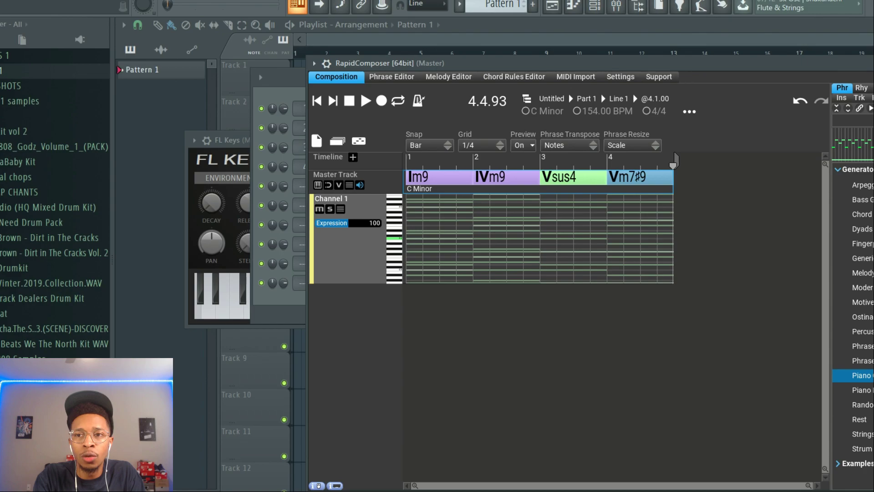
Add a Chord Generator phrase to Channel 1 and transfer its MIDI to the FL Keys channel in the channel rack
mouse_move(862, 214)
mouse_down()
mouse_move(405, 264)
mouse_move(333, 250)
mouse_move(345, 248)
mouse_move(337, 269)
mouse_move(338, 255)
mouse_up()
drag(473, 59, 775, 119)
drag(628, 256, 362, 283)
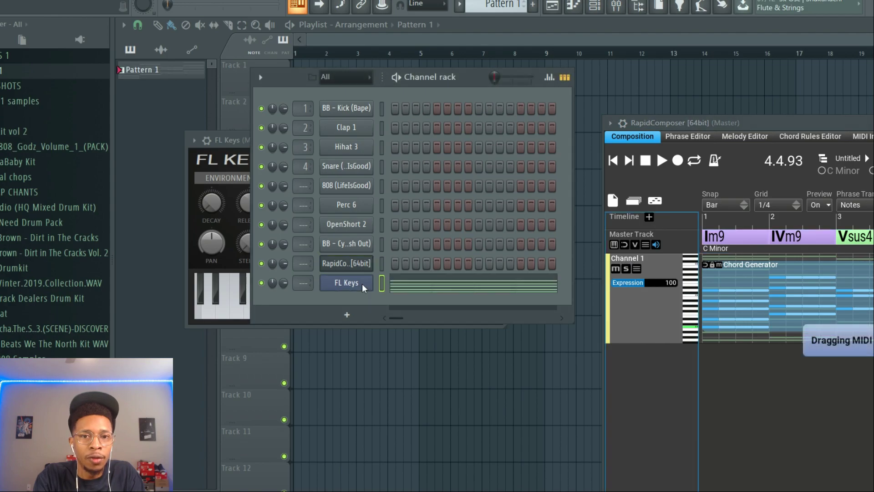
Play the transferred chords through in the FL Keys piano roll
click(413, 289)
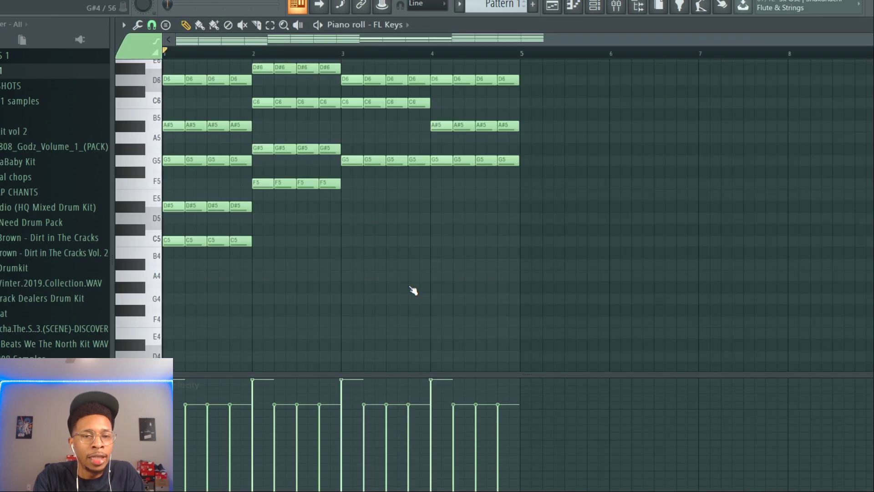
key(space)
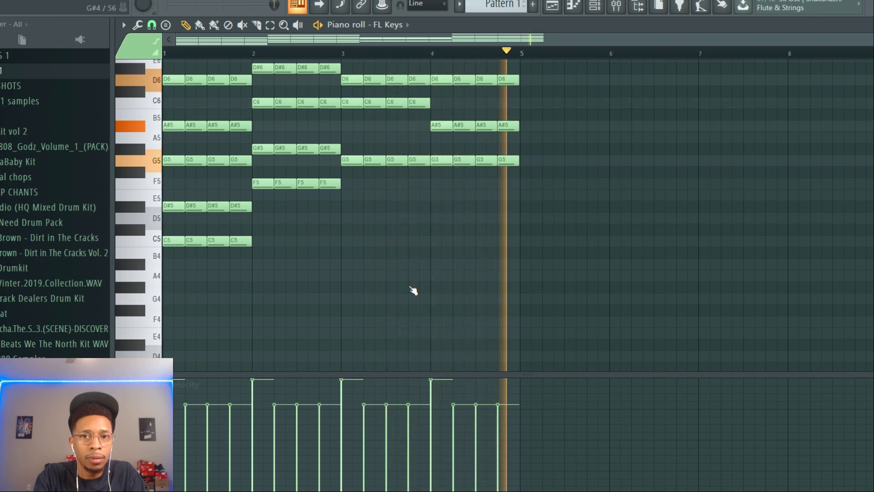
key(space)
Reopen RapidComposer and set the Channel 1 phrase's rhythm division to 1 Bar, applying it to the selection
key(F6)
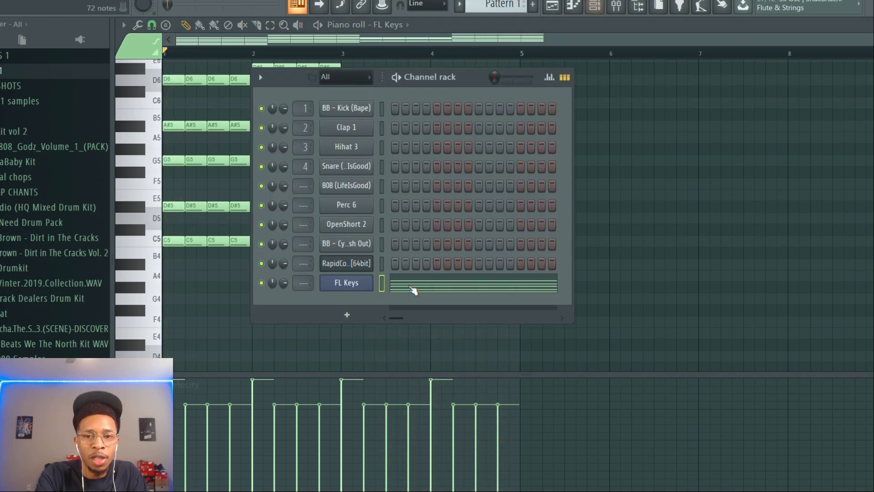
click(348, 269)
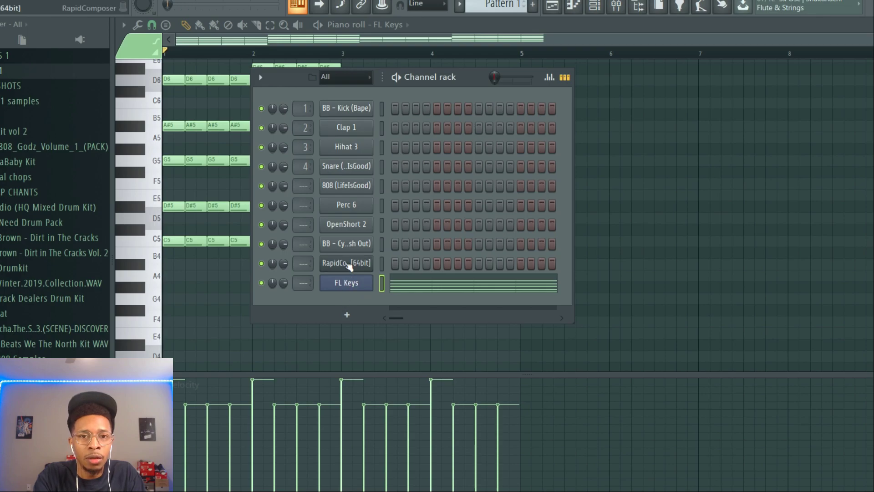
drag(827, 123, 590, 112)
double_click(529, 294)
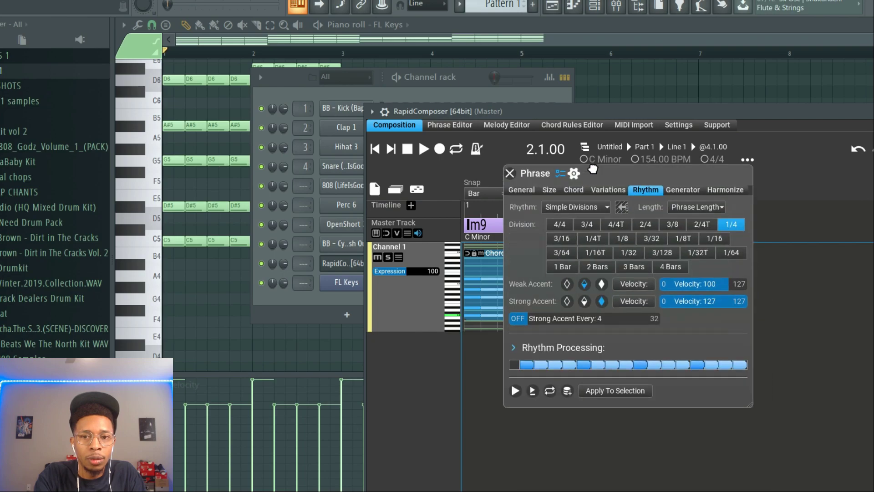
click(563, 266)
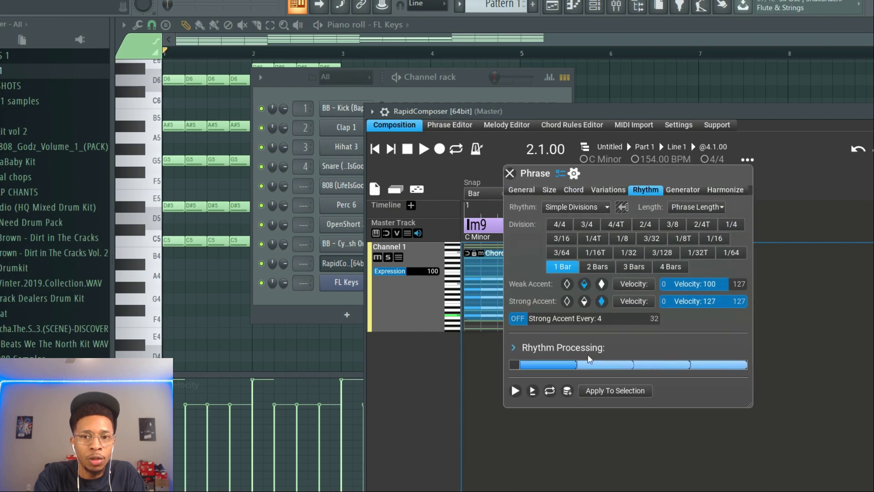
click(596, 393)
Transfer the one-bar chord phrase's MIDI to the FL Keys channel, replacing its notes, and play it back
drag(406, 246, 341, 286)
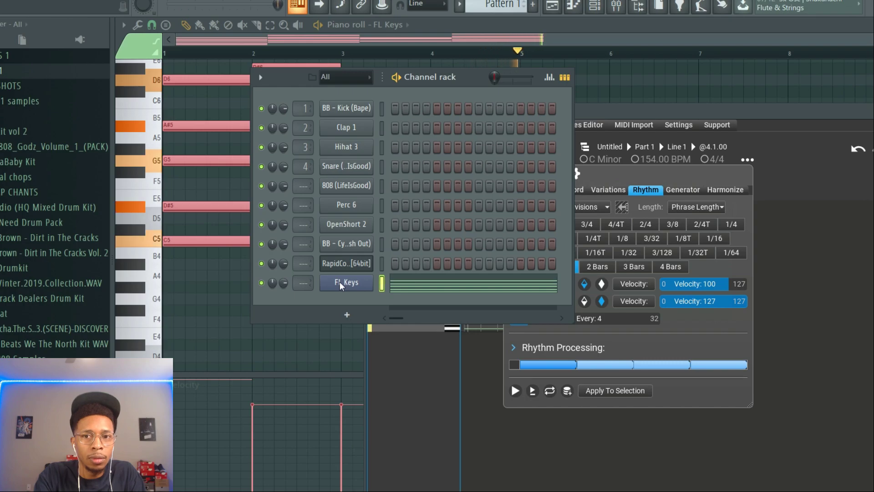
key(space)
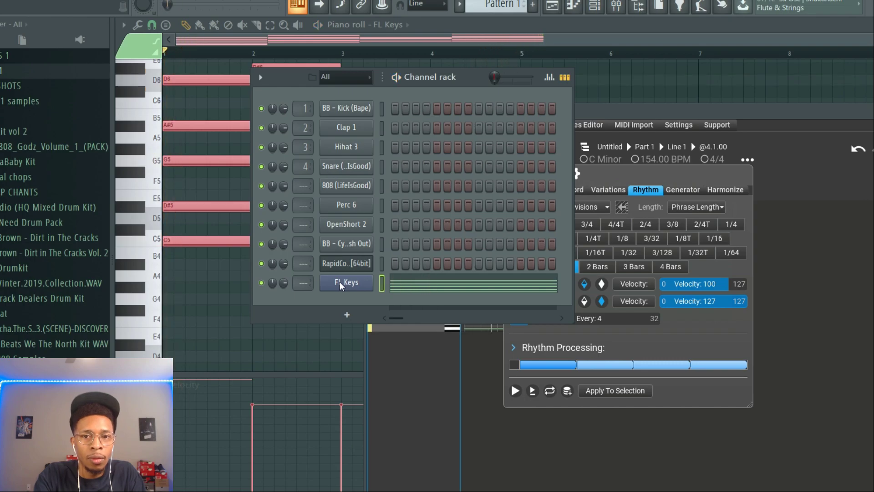
Close the phrase settings in RapidComposer and audition the Piano Run Generator and Random Melody Generator phrases
click(613, 181)
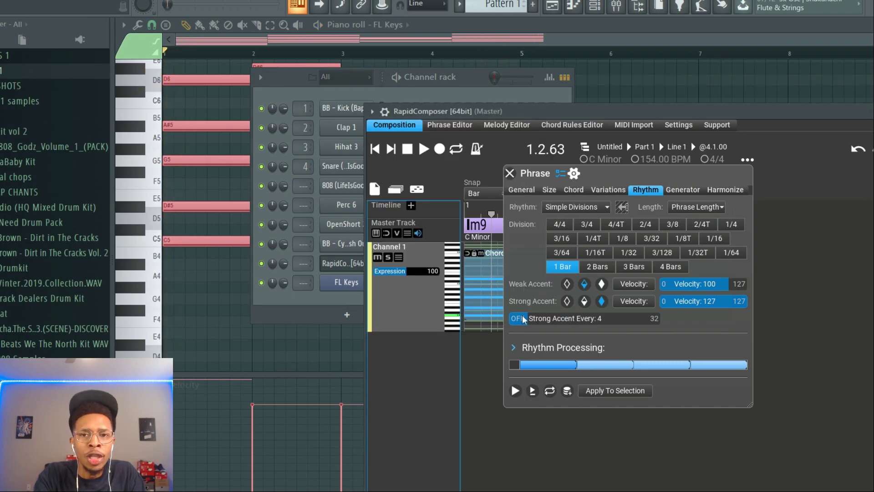
click(510, 173)
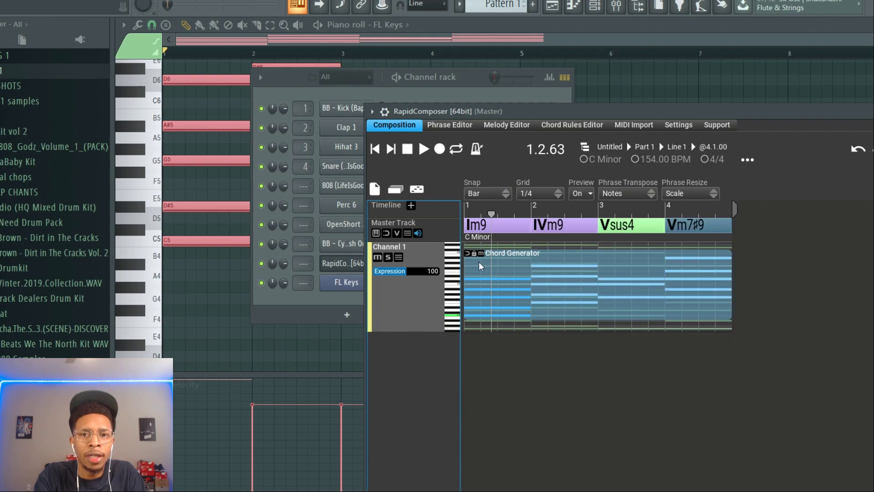
drag(707, 111, 549, 65)
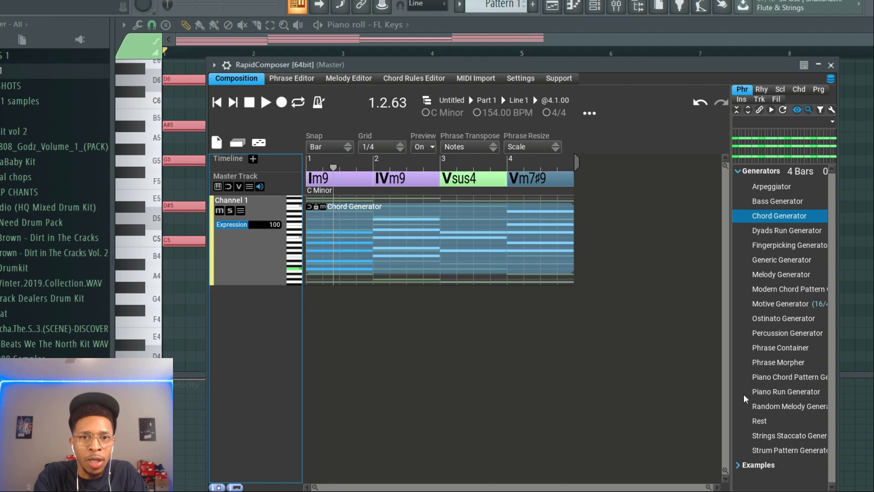
click(771, 391)
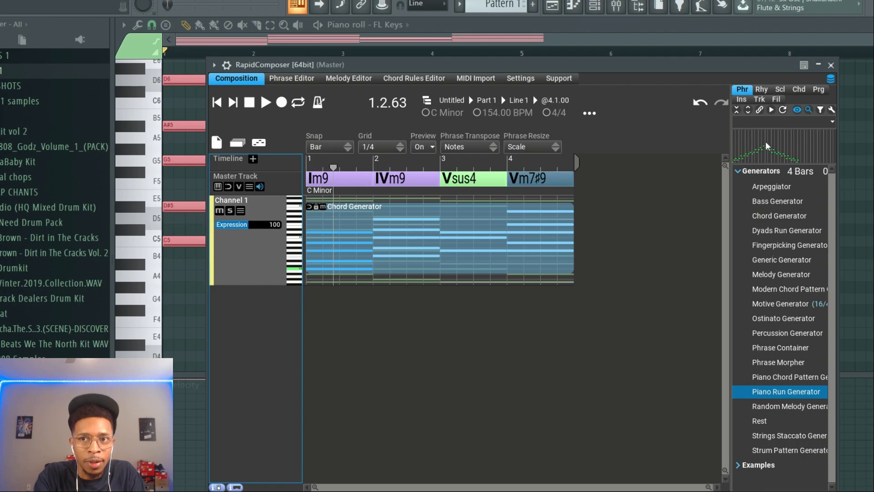
click(767, 408)
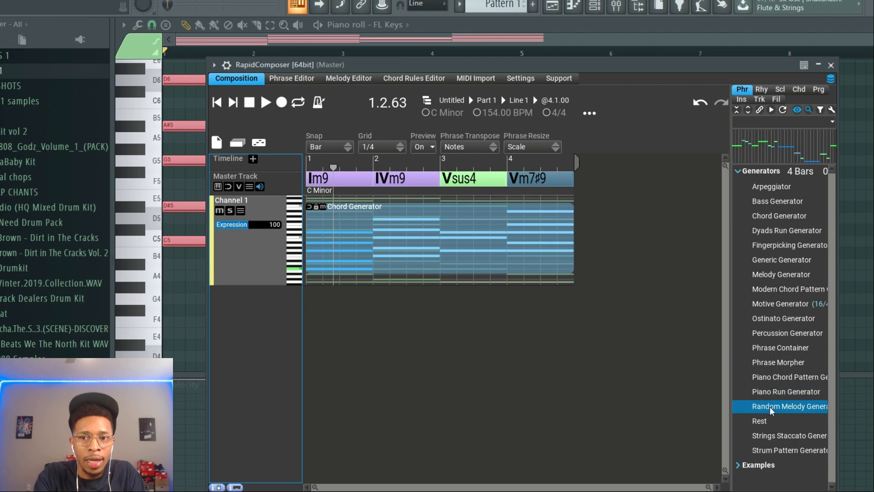
drag(601, 64, 872, 79)
right_click(348, 283)
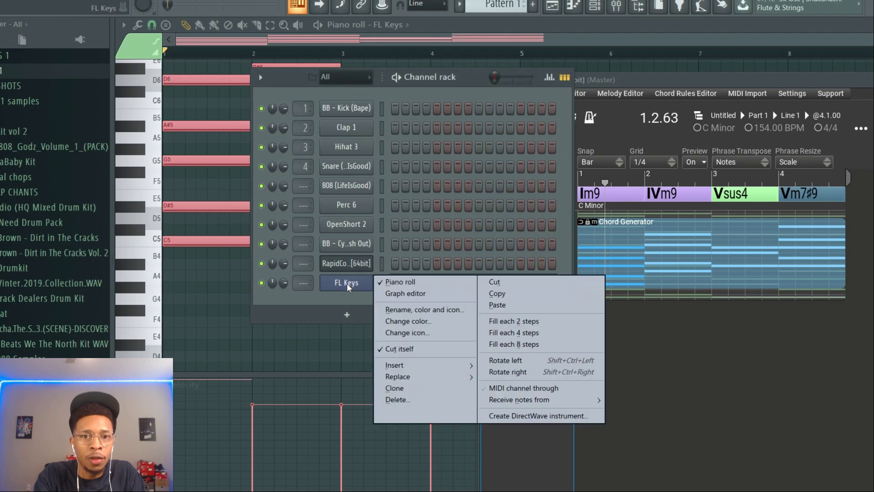
click(404, 389)
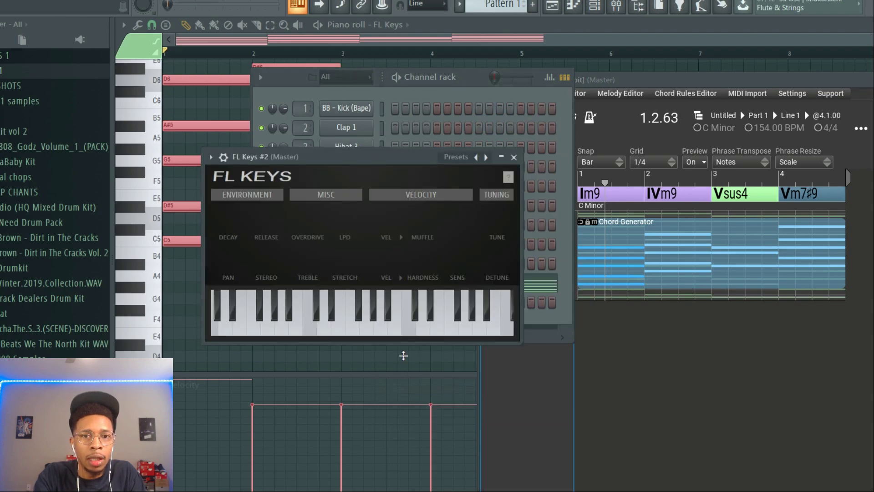
drag(419, 161, 305, 337)
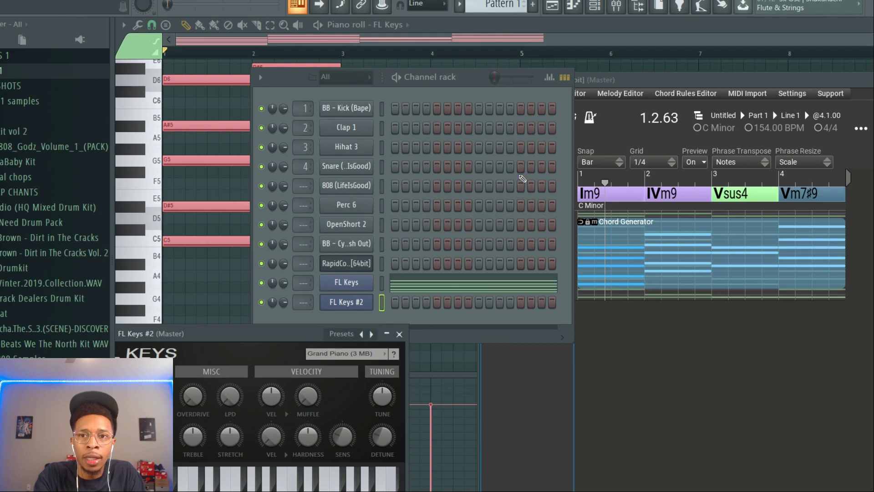
Replace Channel 1's phrase in RapidComposer with the Random Melody Generator and transfer its MIDI to the FL Keys #2 channel
drag(795, 82, 663, 46)
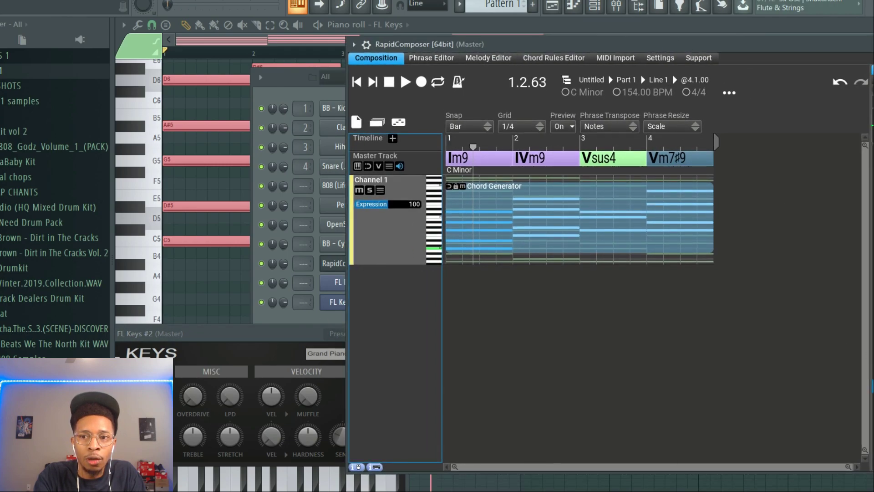
drag(873, 386, 387, 234)
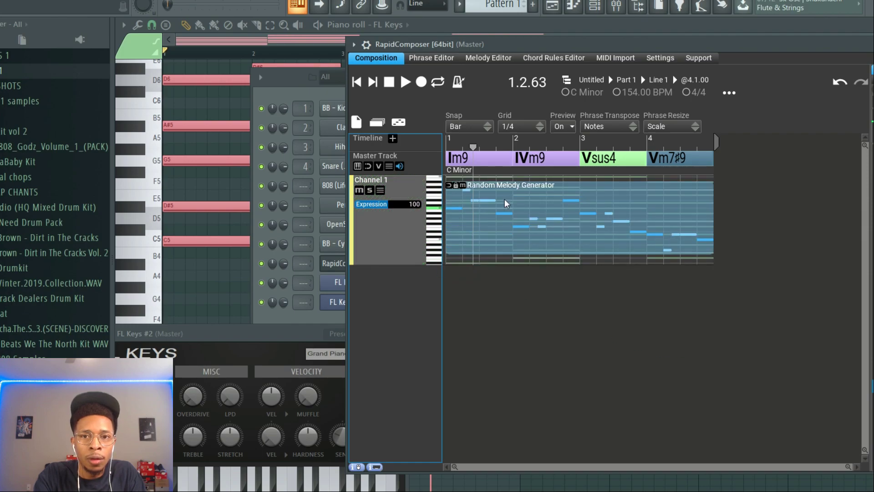
drag(369, 179, 349, 318)
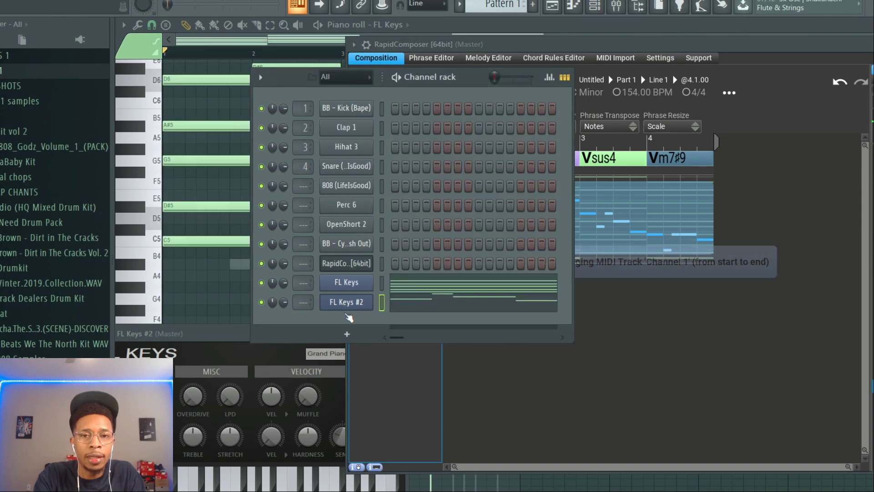
Play the random melody together with the chords and inspect its notes in the FL Keys #2 piano roll
key(space)
key(space)
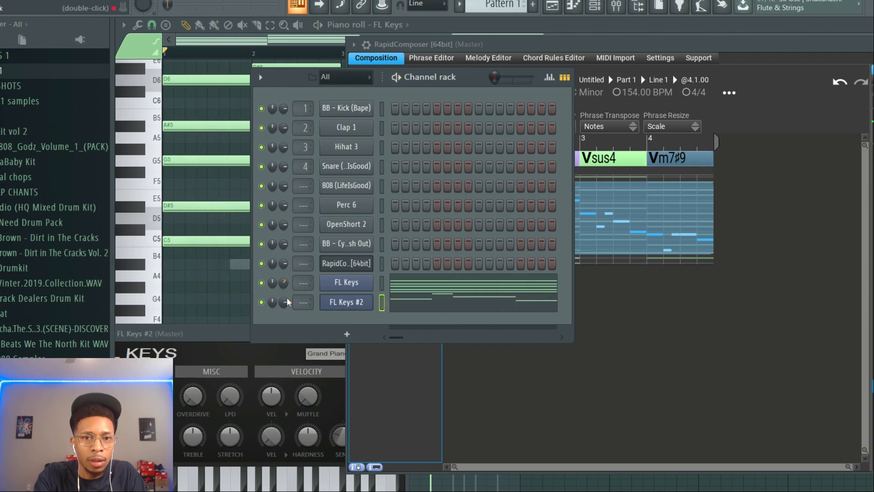
click(395, 302)
key(space)
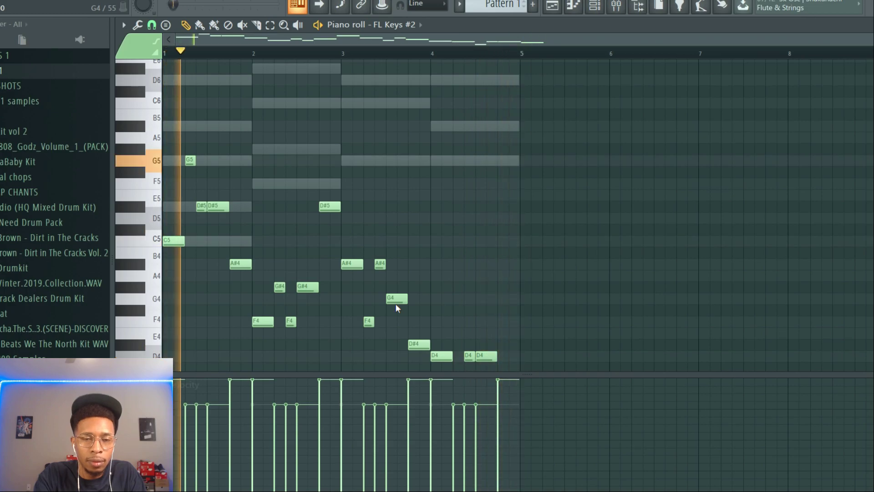
key(space)
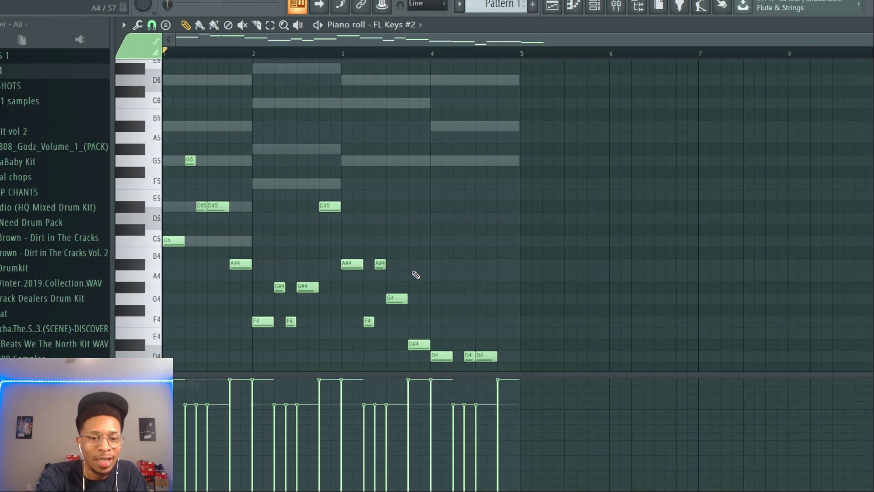
key(F6)
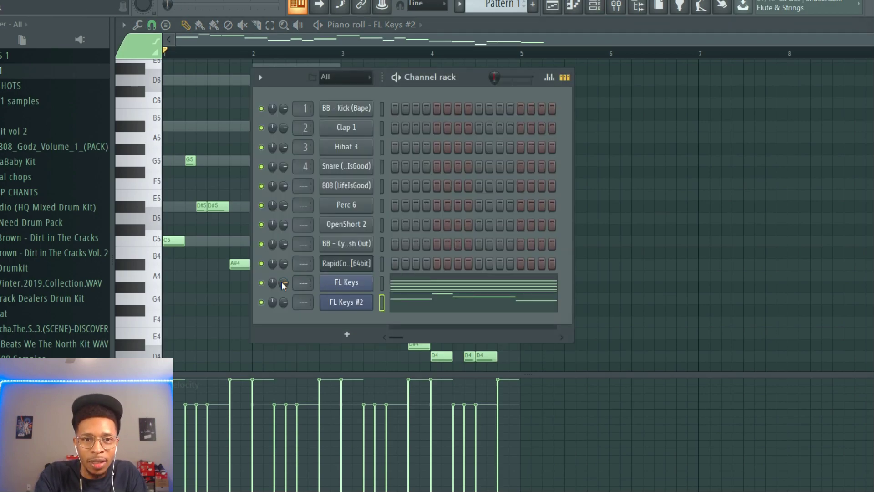
key(space)
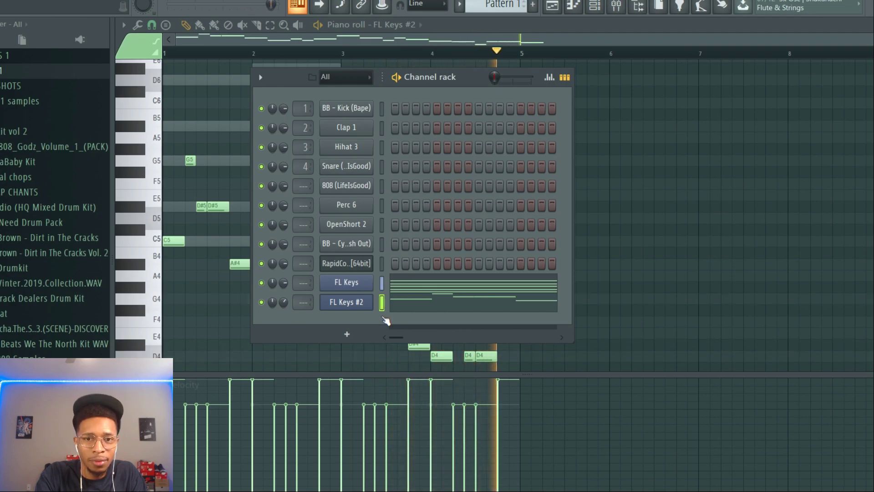
key(space)
Set the piano roll's scale highlighting root note to C
click(122, 25)
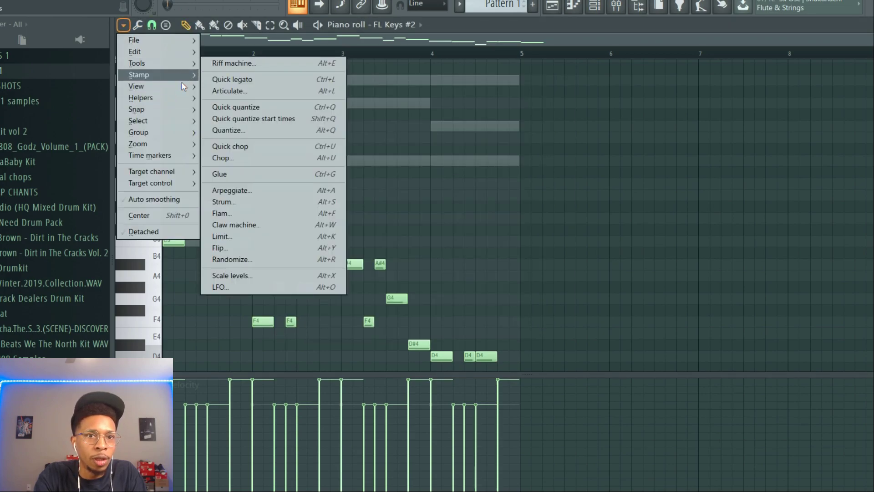
mouse_move(155, 98)
mouse_move(262, 110)
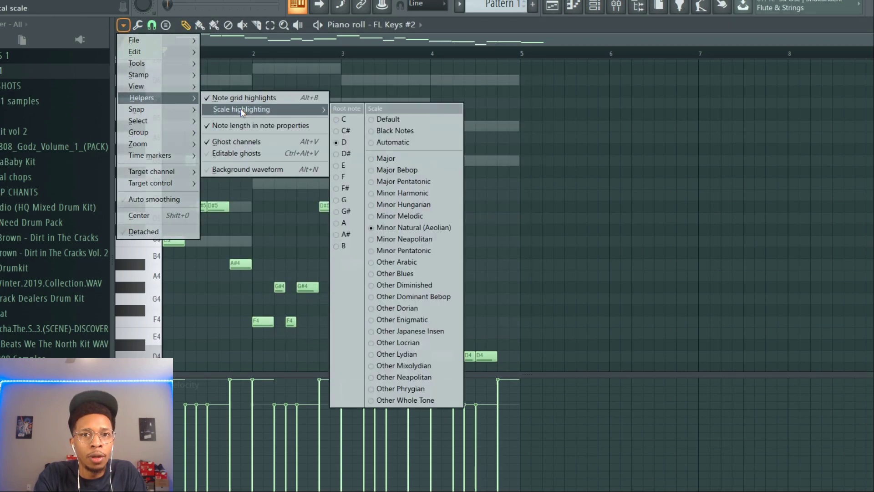
click(354, 114)
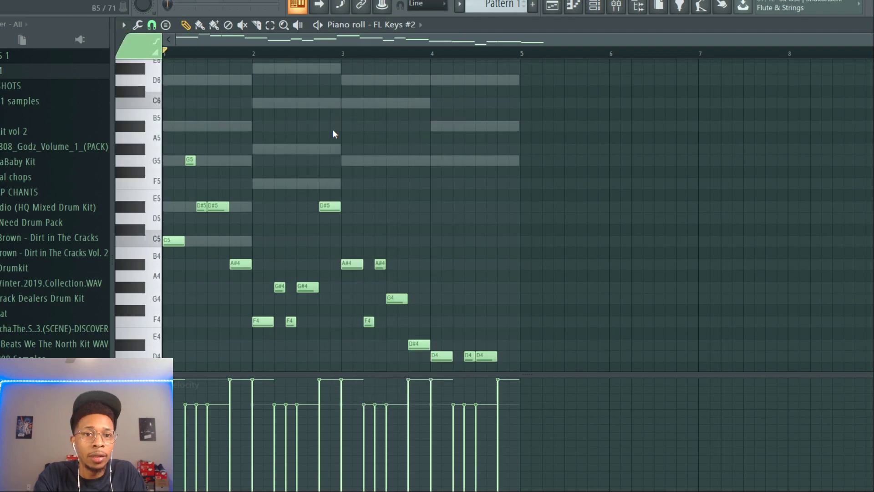
Raise the main group of melody notes in FL Keys #2 by one octave and play the pattern
drag(529, 360, 167, 146)
key(ctrl+Up)
key(space)
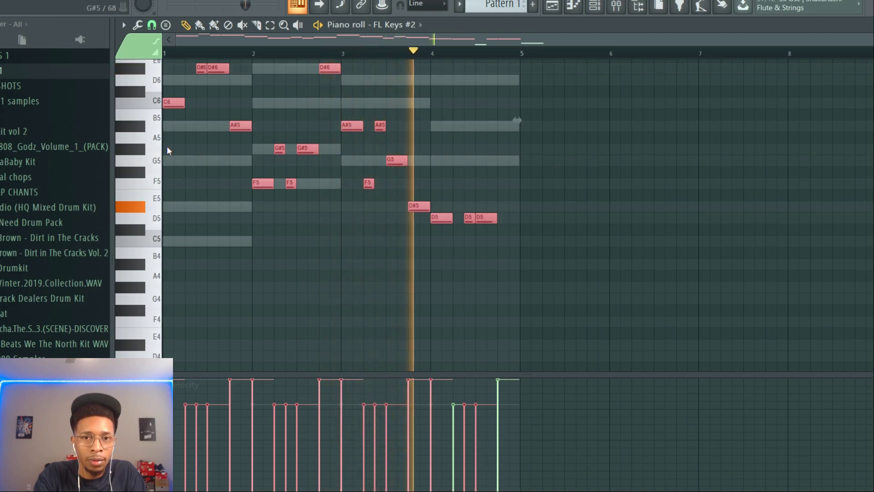
Raise the two remaining low melody notes in bar 4 by two octaves
scroll(255, 206, down, 3)
drag(439, 254, 545, 324)
key(ctrl+Up)
key(ctrl+Up)
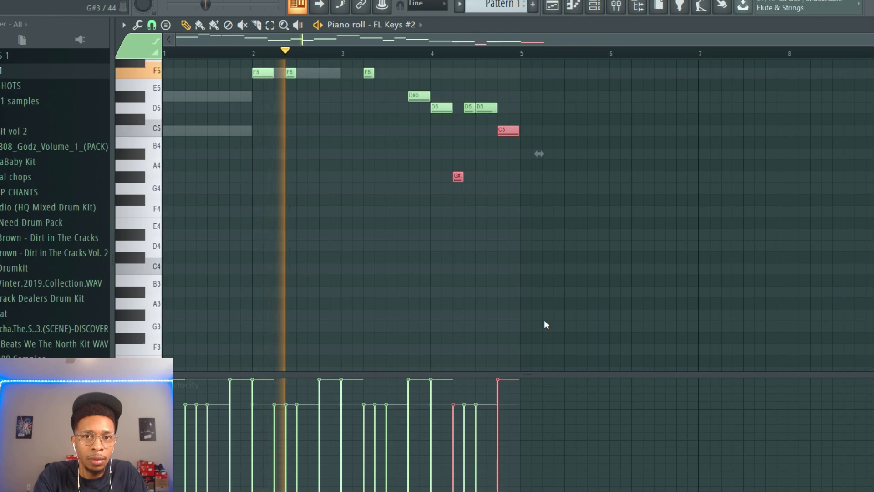
scroll(546, 324, up, 2)
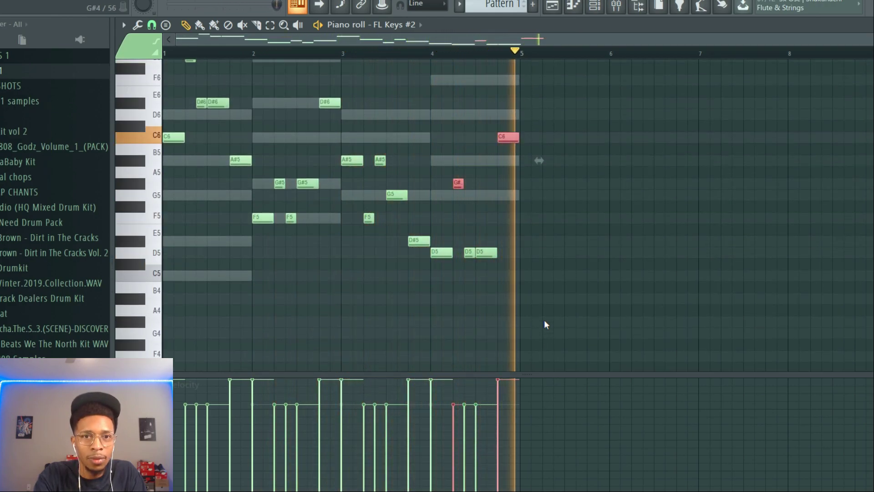
Mute the FL Keys and FL Keys #2 channels in the channel rack
key(F6)
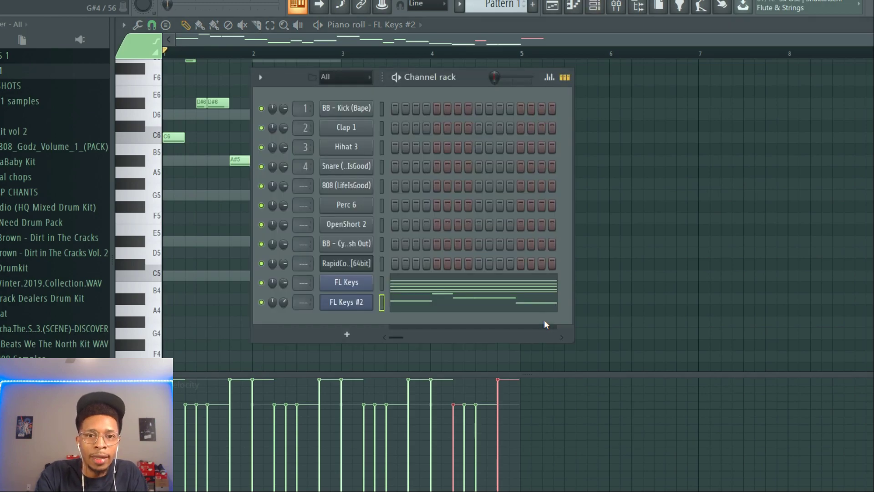
click(261, 283)
click(261, 302)
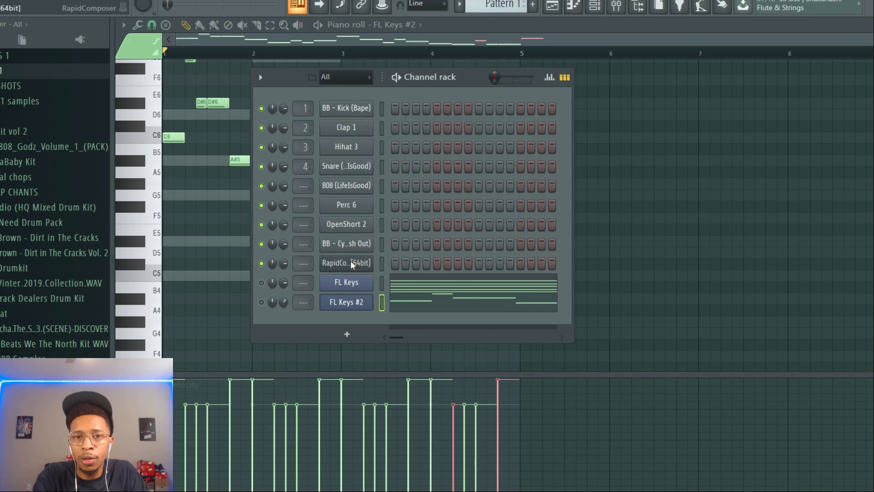
Reopen RapidComposer and audition the Piano Run, Motive, Ostinato and Melody Generator phrases
click(351, 262)
drag(674, 44, 612, 48)
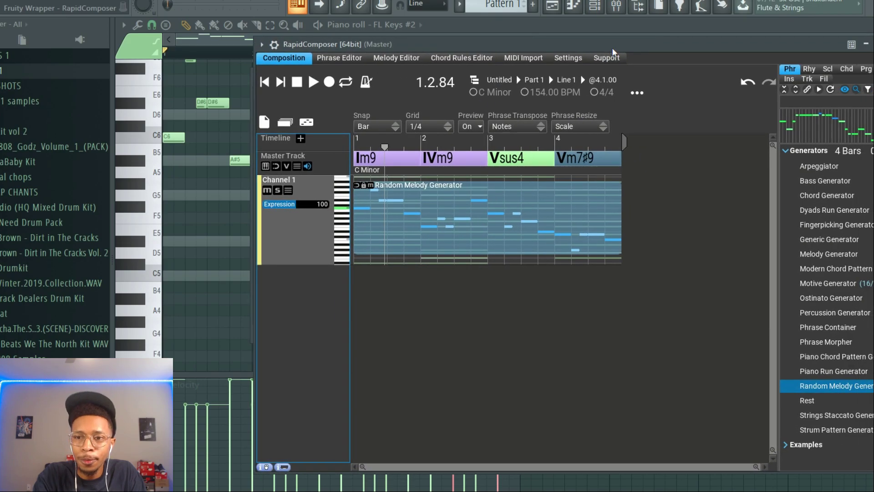
click(830, 373)
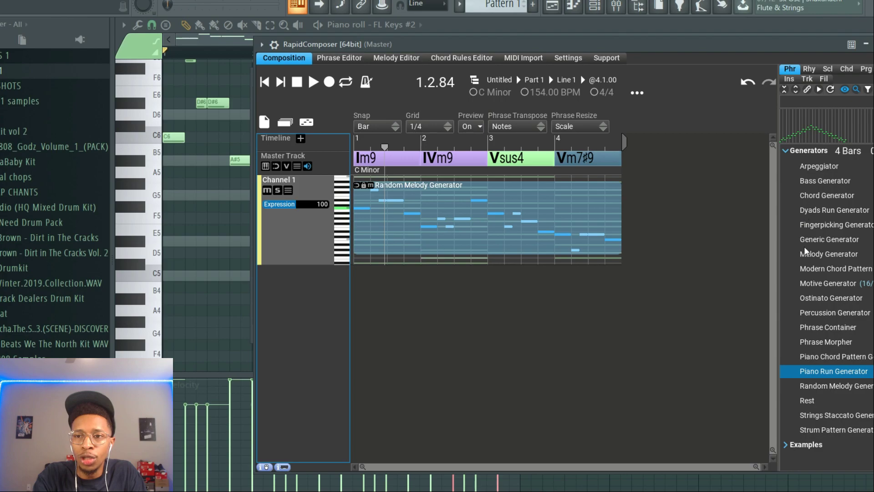
click(818, 286)
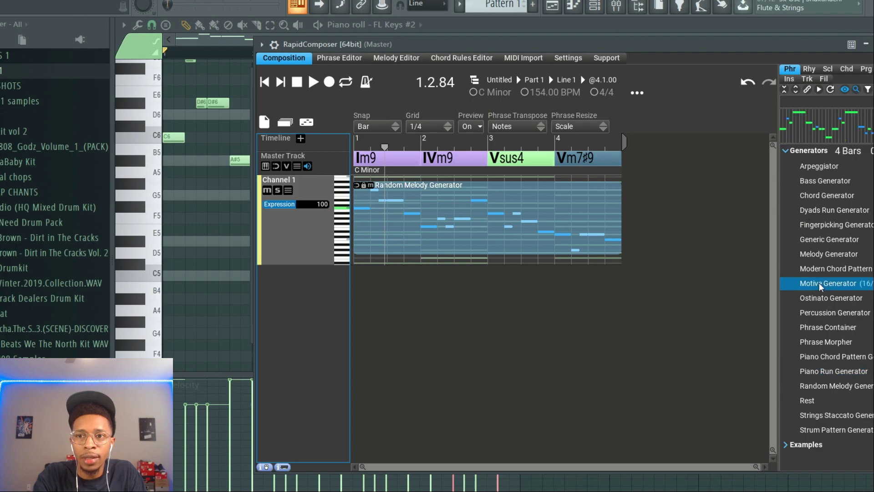
click(814, 302)
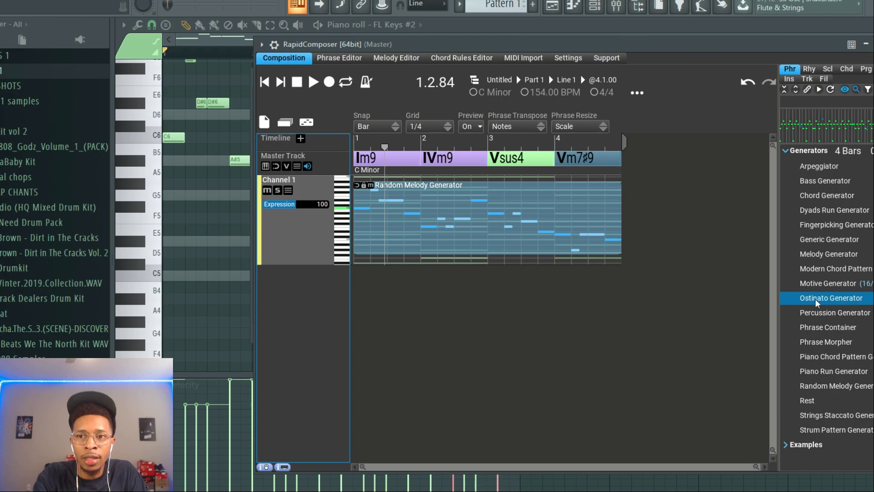
click(835, 258)
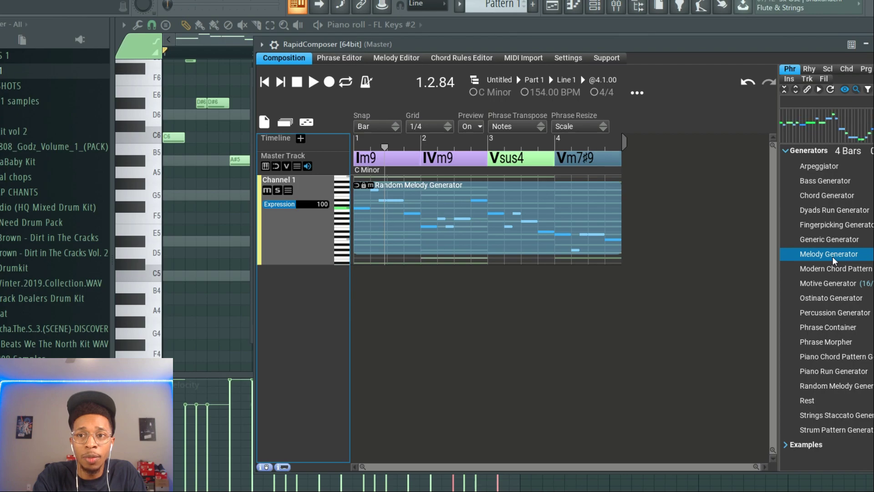
Replace Channel 1's phrase with the Melody Generator and transfer its MIDI to FL Keys #2, replacing the notes there
drag(836, 257, 296, 234)
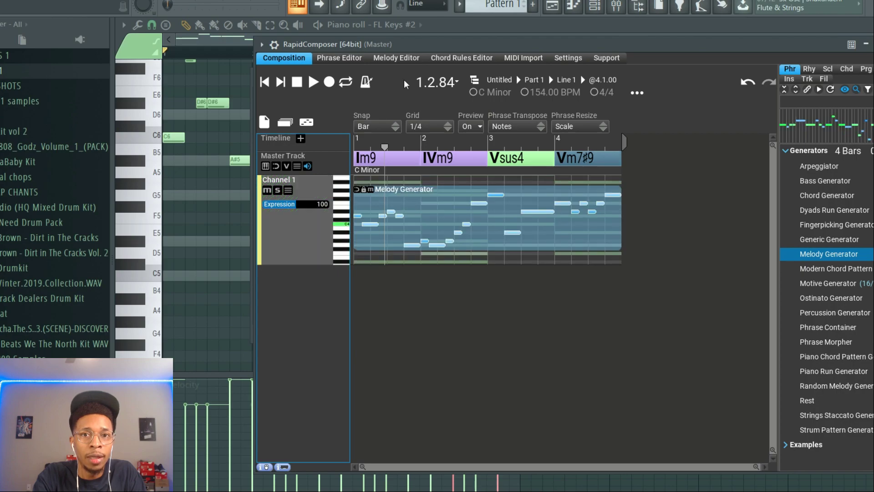
drag(445, 44, 712, 56)
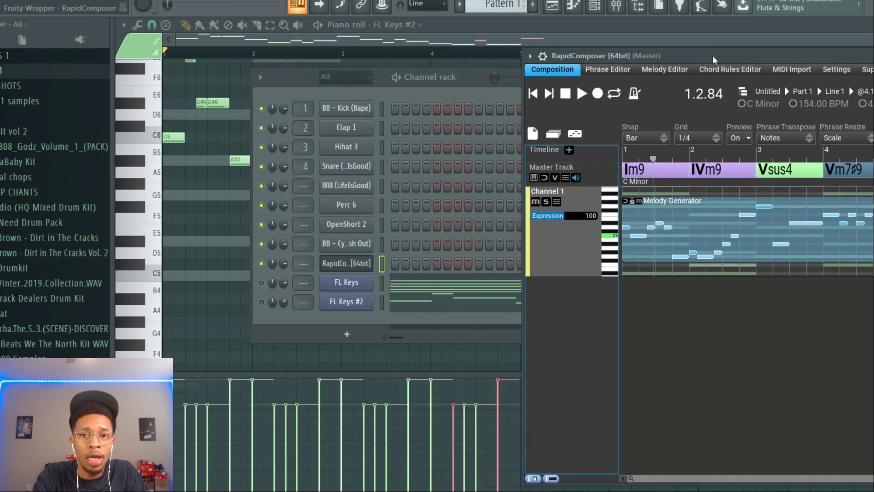
drag(555, 190, 351, 311)
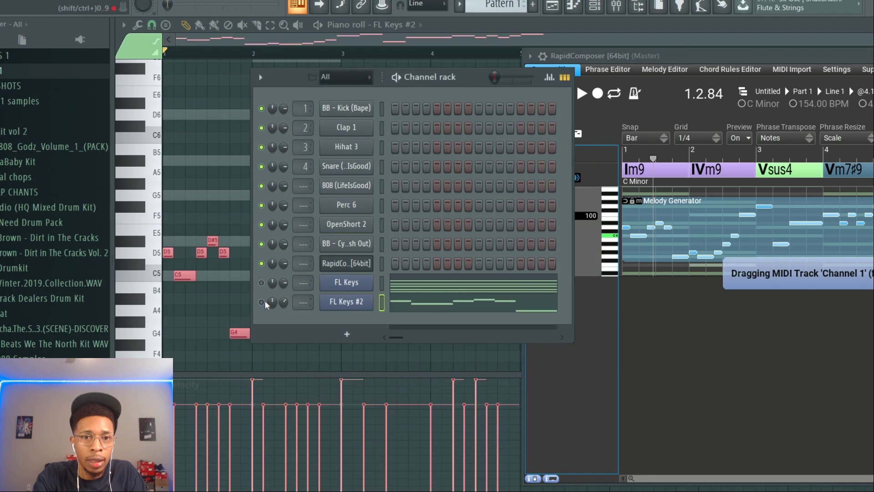
Unmute both FL Keys channels and play the new melody together with the chords
click(261, 283)
key(space)
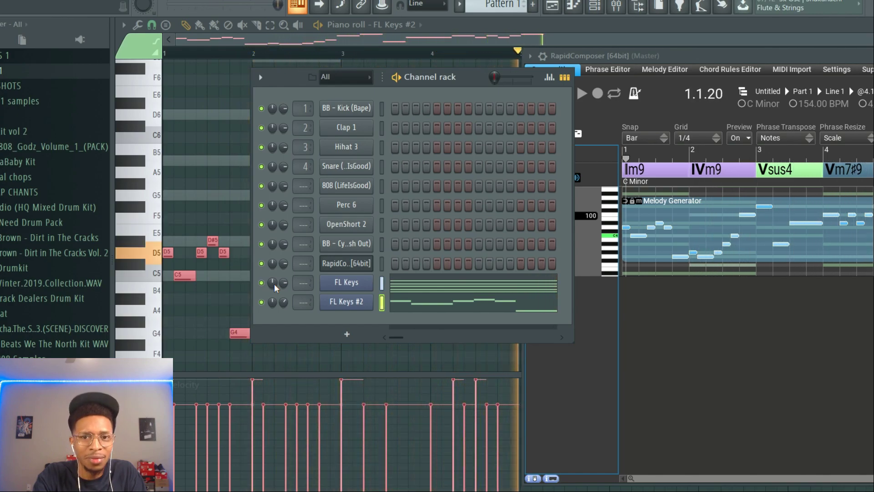
key(space)
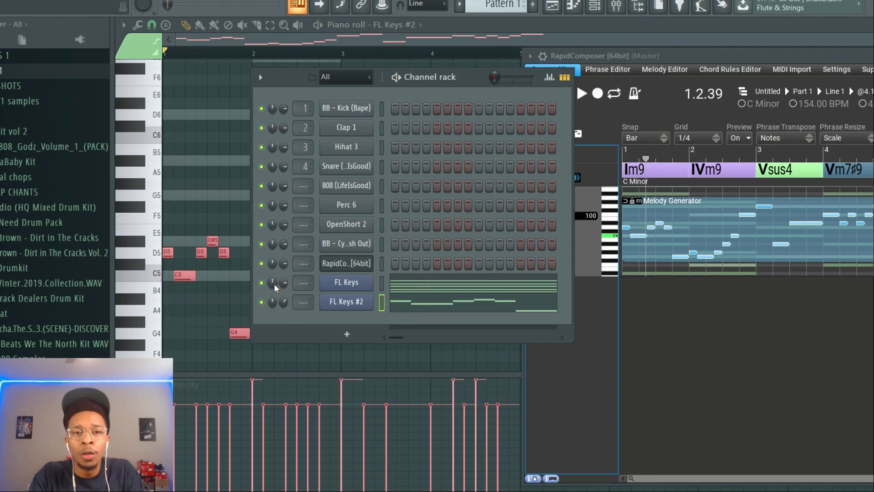
Open the Dyads Run Generator phrase for inspection, clear it from the Phrase Editor and return to the composition
drag(714, 56, 376, 38)
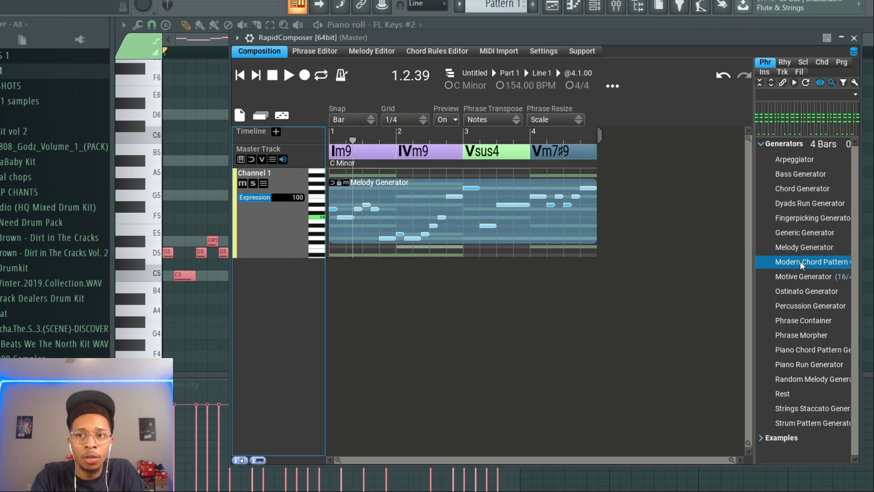
click(798, 206)
double_click(799, 206)
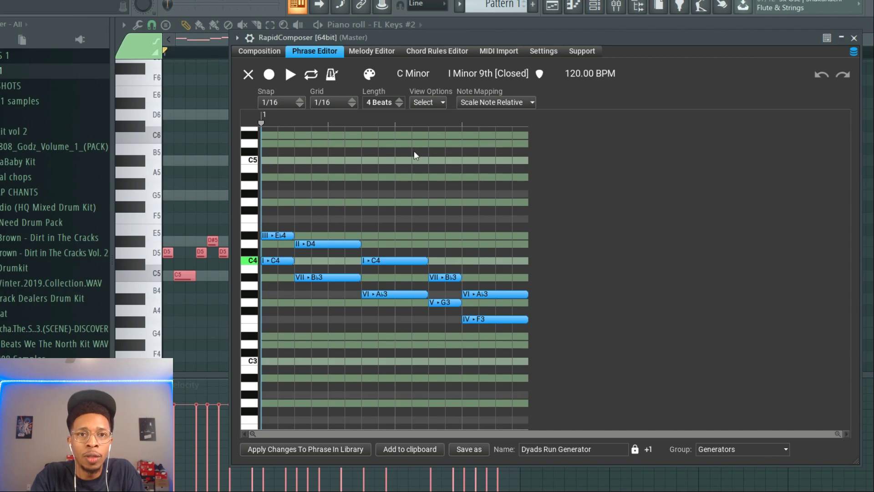
click(248, 75)
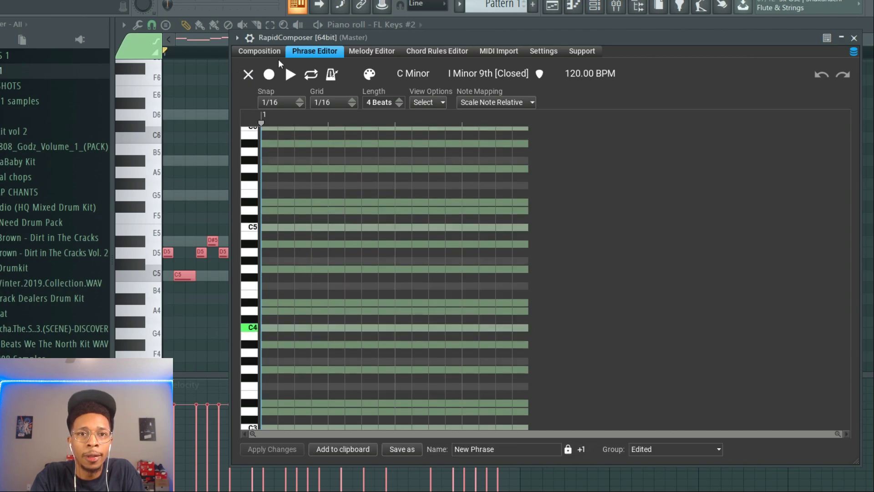
click(261, 51)
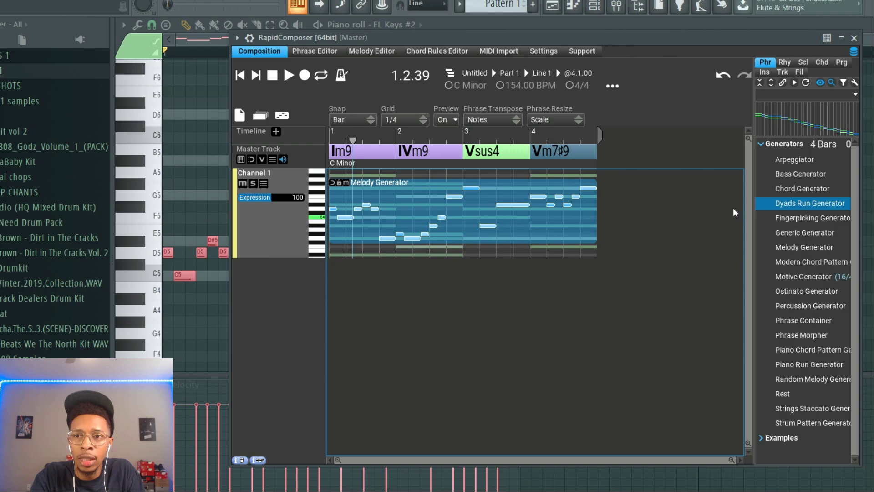
Open the Chord Generator phrase for inspection, clear it from the Phrase Editor and return to the composition
click(788, 189)
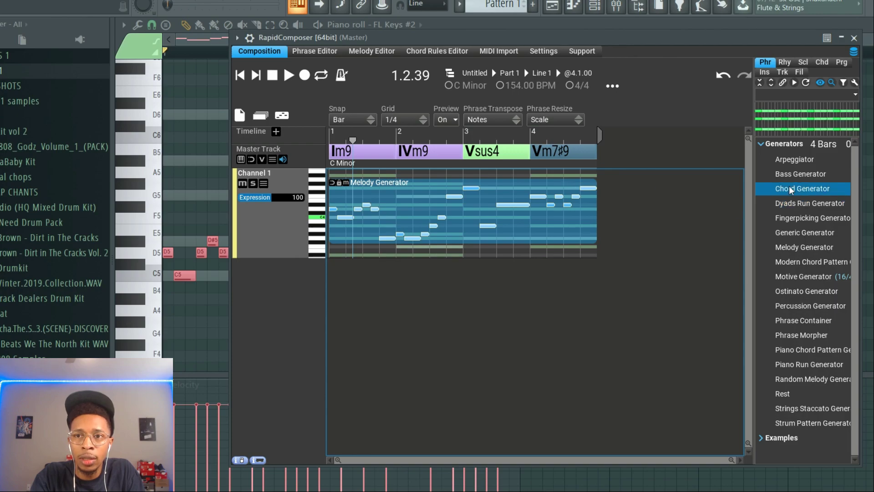
double_click(766, 190)
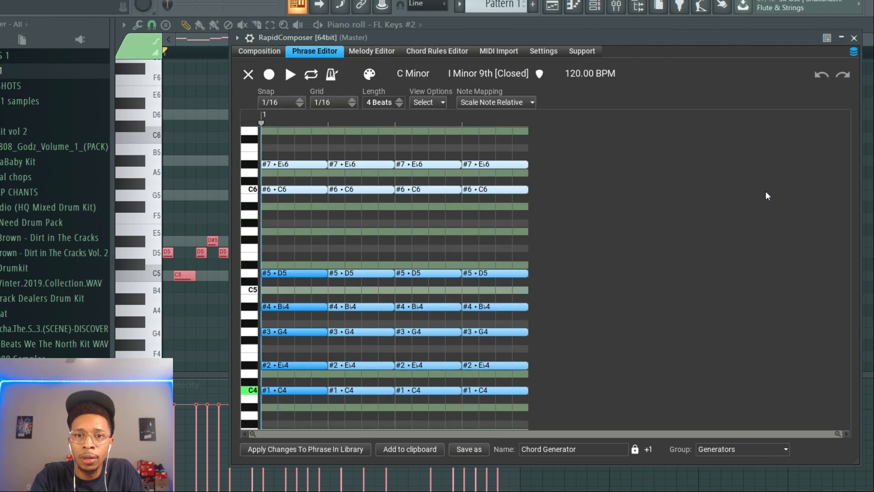
click(248, 75)
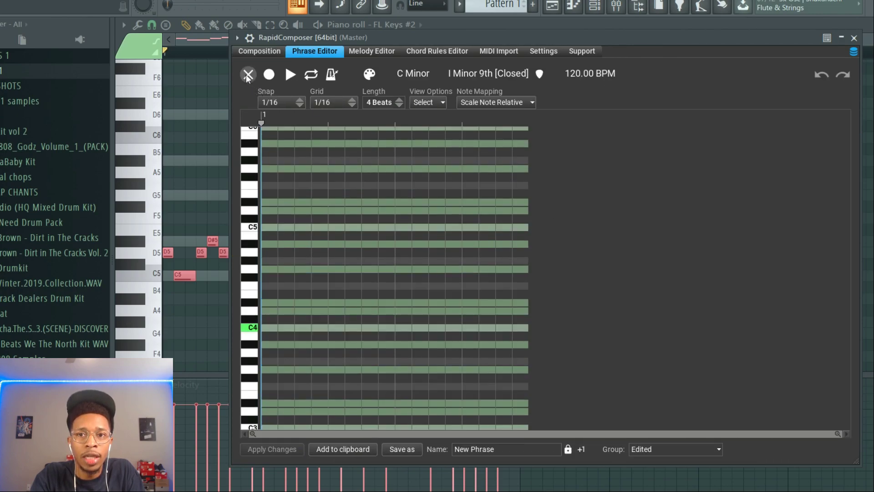
click(250, 51)
Cut the existing notes from the FL Keys and FL Keys #2 channels
drag(386, 34, 624, 42)
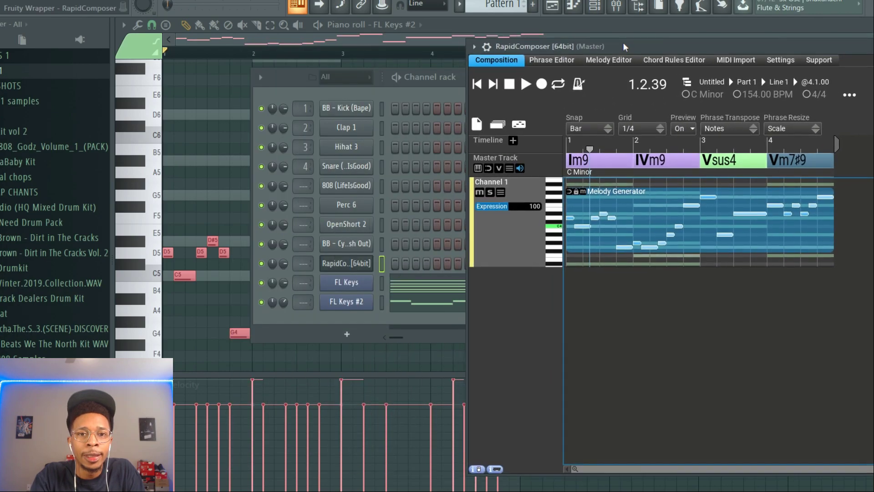
right_click(351, 285)
click(497, 283)
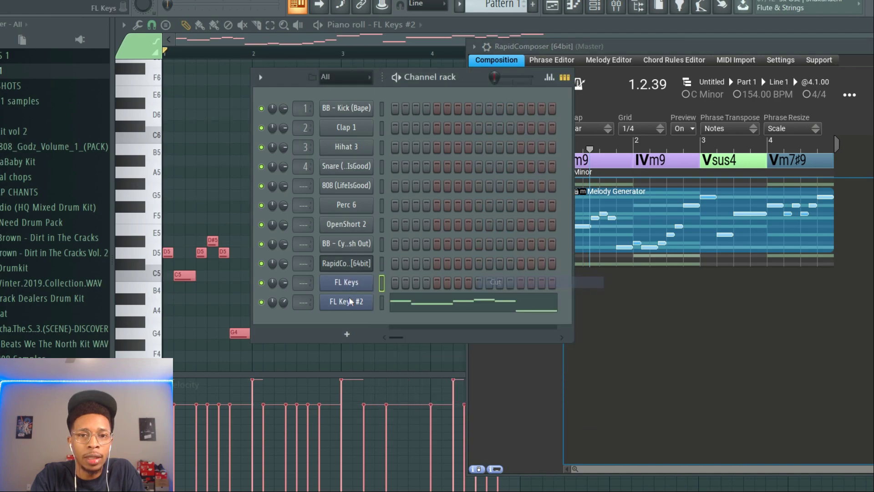
right_click(338, 304)
click(493, 302)
View the Tonnetz, Circle of Fifths and text chord entry options for the first master track chord in RapidComposer
click(603, 317)
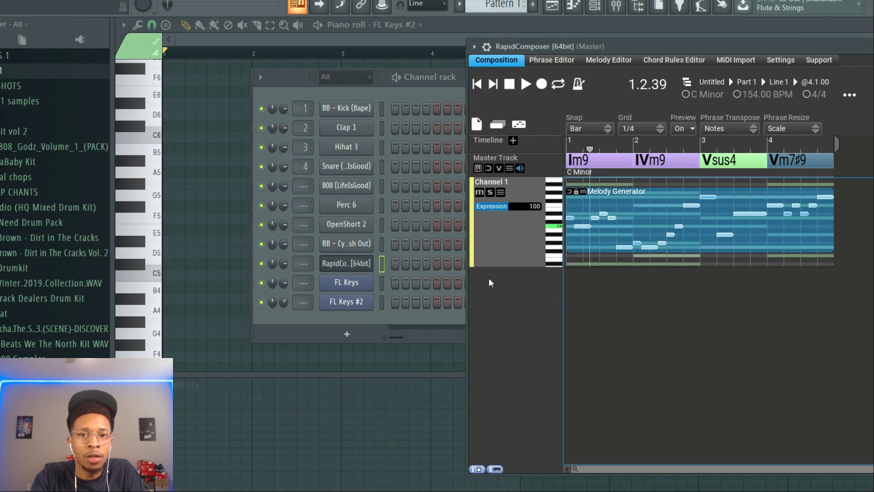
drag(754, 46, 571, 72)
click(395, 188)
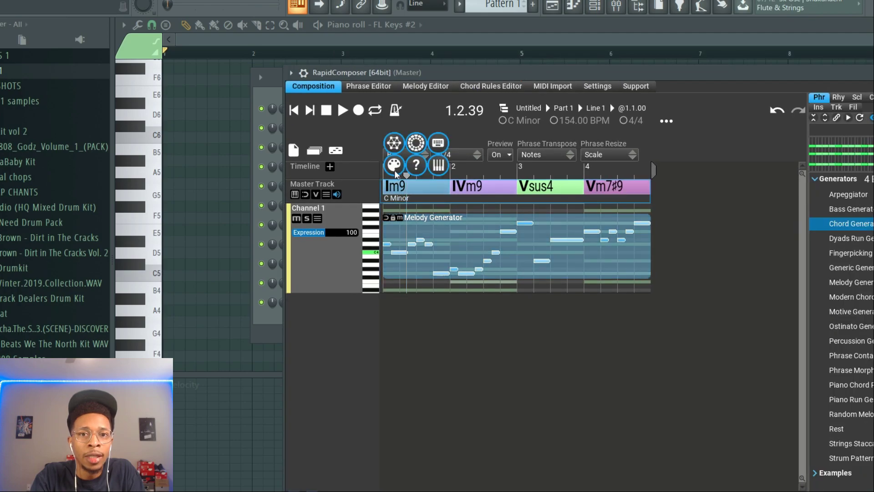
click(400, 144)
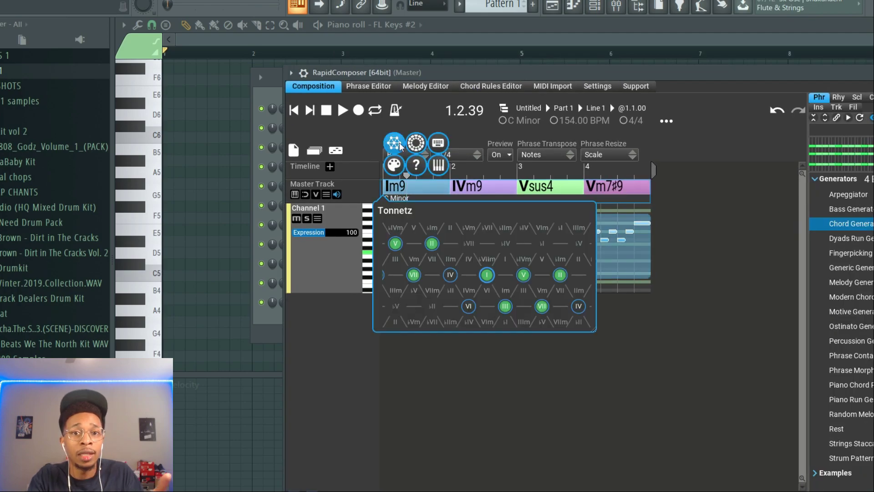
click(414, 144)
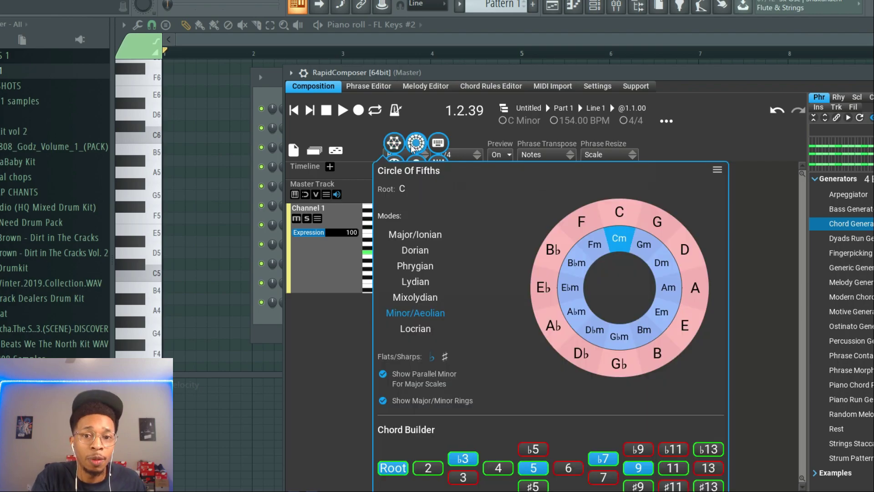
click(435, 146)
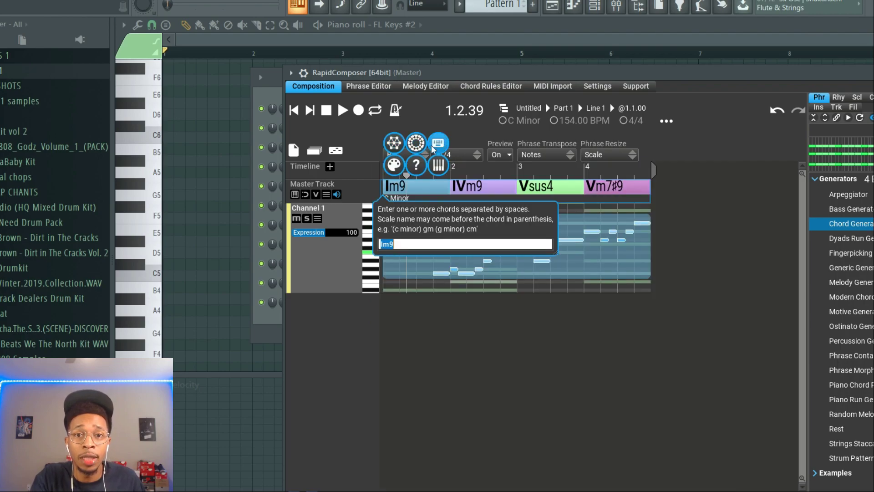
Set the first chord to Im in E minor with the Chord Selector's scale degrees
click(399, 169)
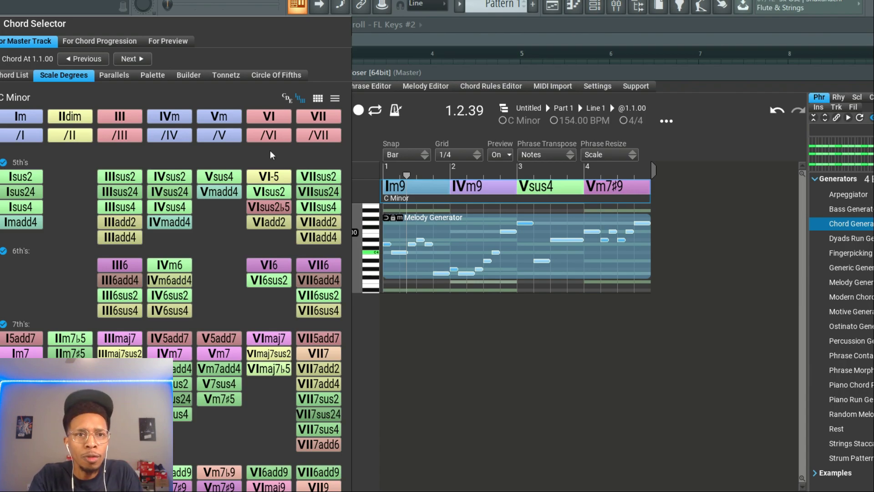
click(9, 98)
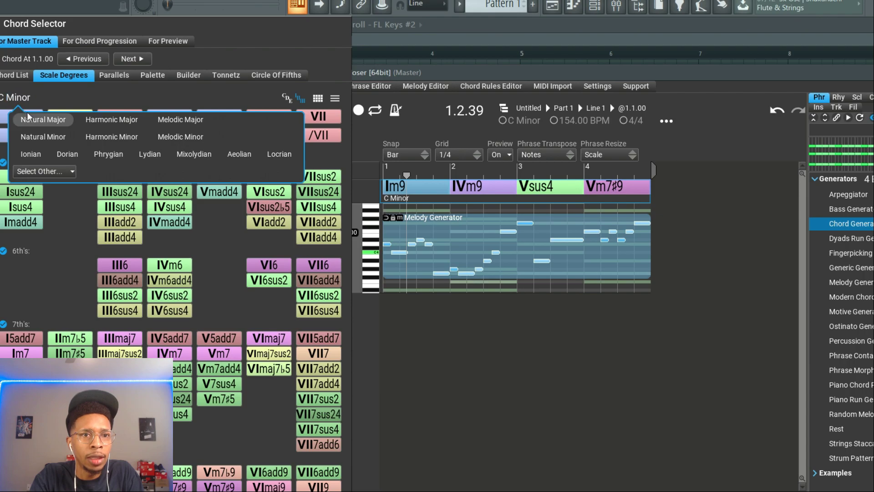
click(1, 99)
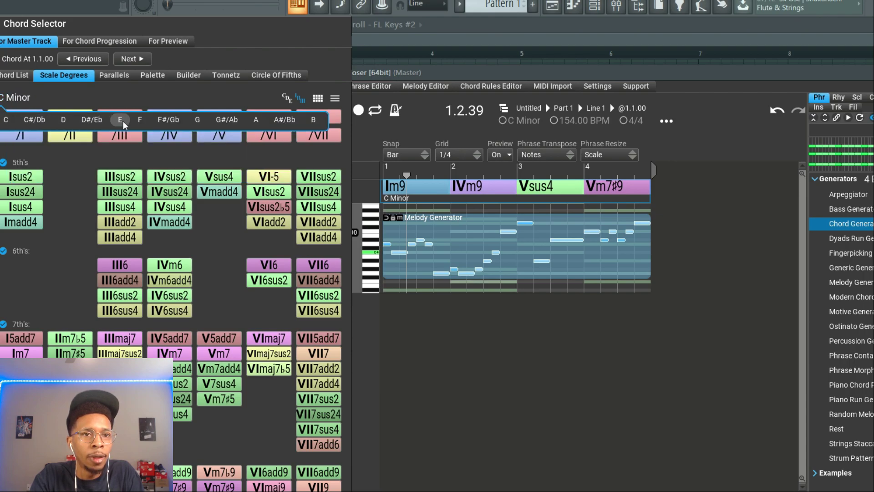
click(120, 122)
click(25, 117)
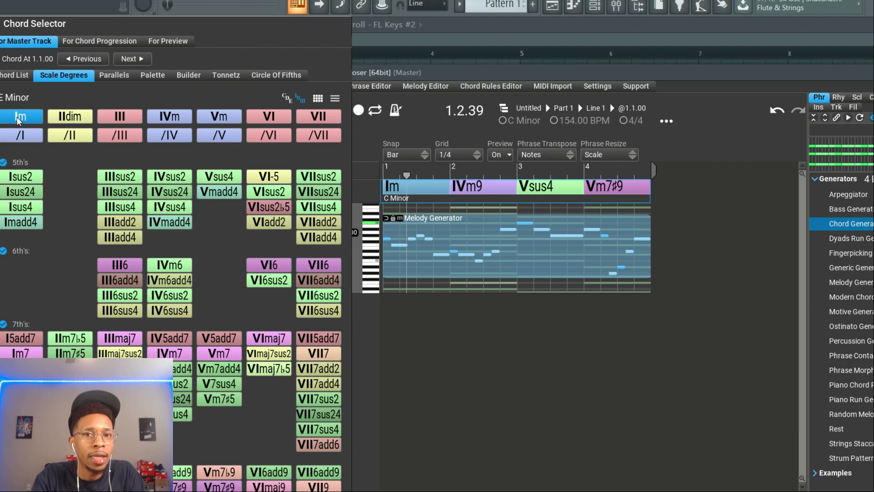
Try IVmadd4 and Vm7 for the fourth chord, settle on VImaj7 and close the Chord Selector
click(127, 59)
click(127, 59)
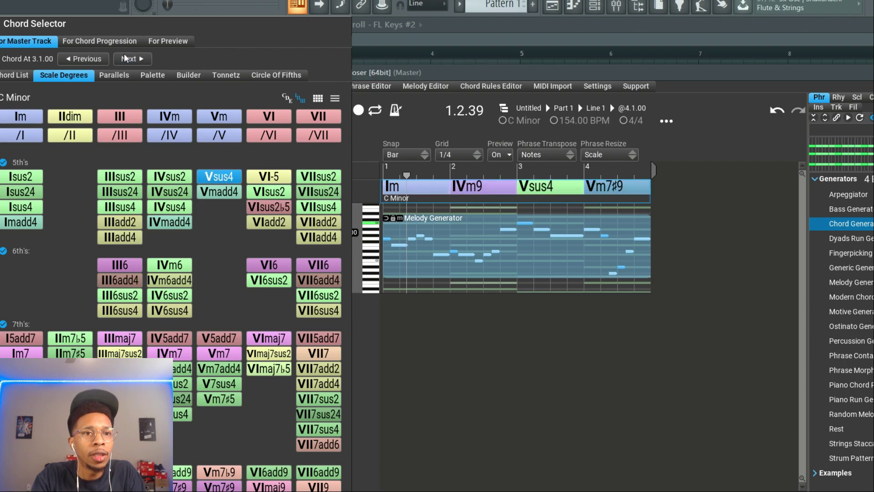
click(128, 59)
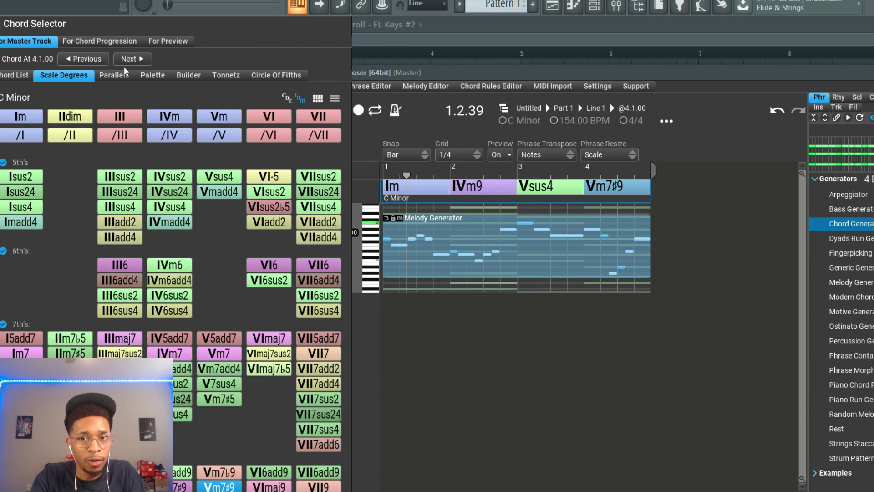
click(170, 225)
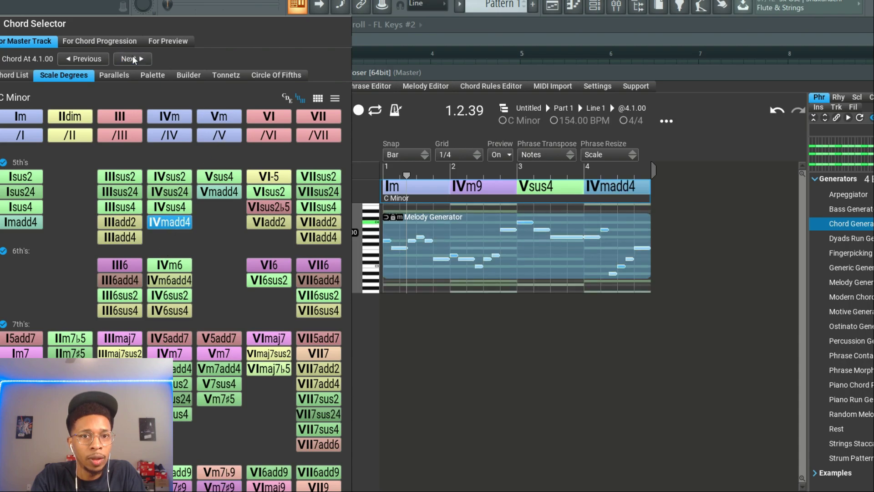
click(220, 354)
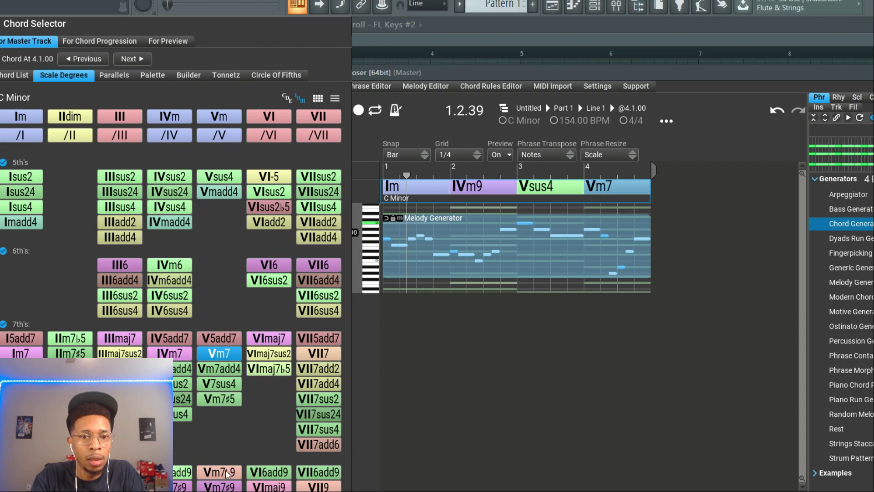
click(278, 339)
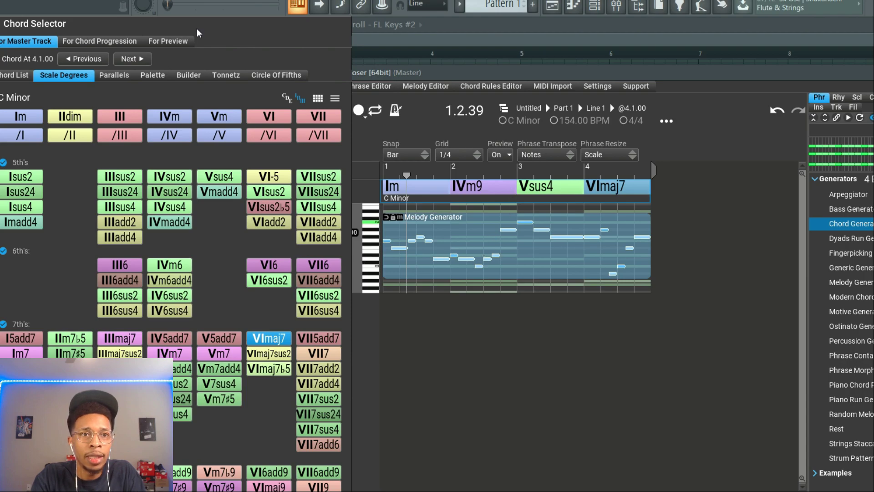
click(1, 24)
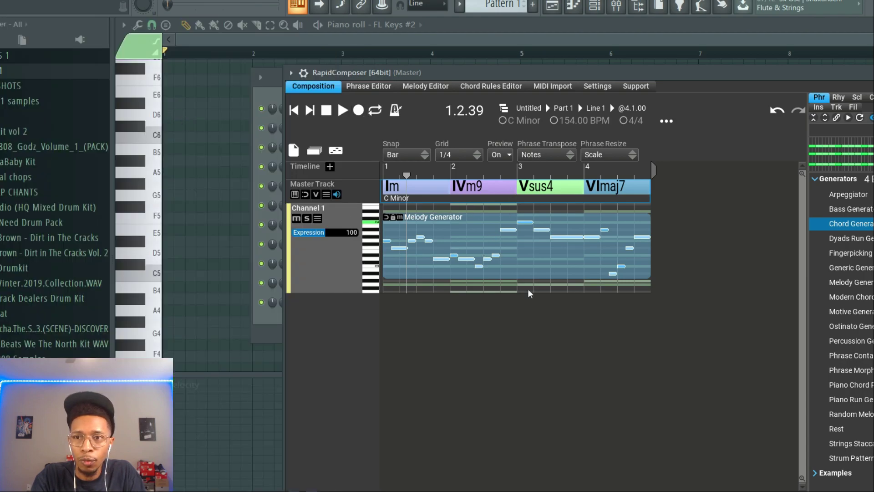
Replace Channel 1's phrase with the Chord Generator and apply a 1 Bar rhythm division to it
mouse_move(855, 229)
mouse_down()
mouse_move(528, 242)
mouse_move(322, 265)
mouse_up()
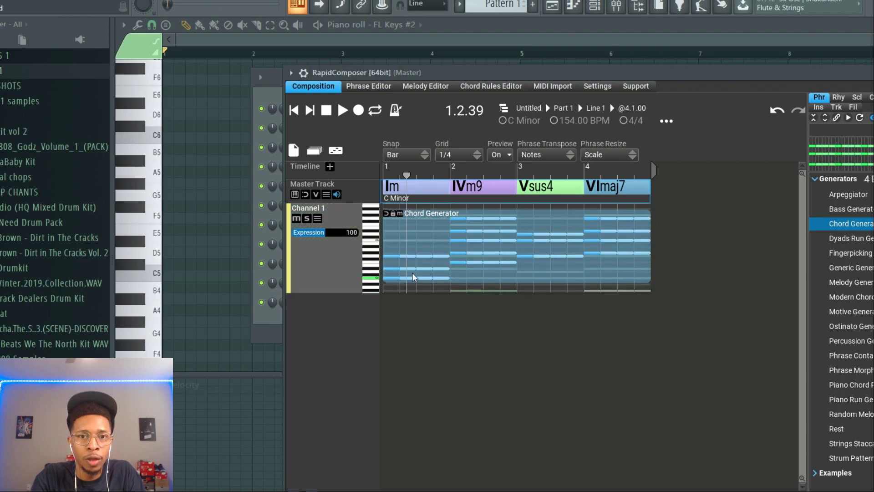
double_click(414, 277)
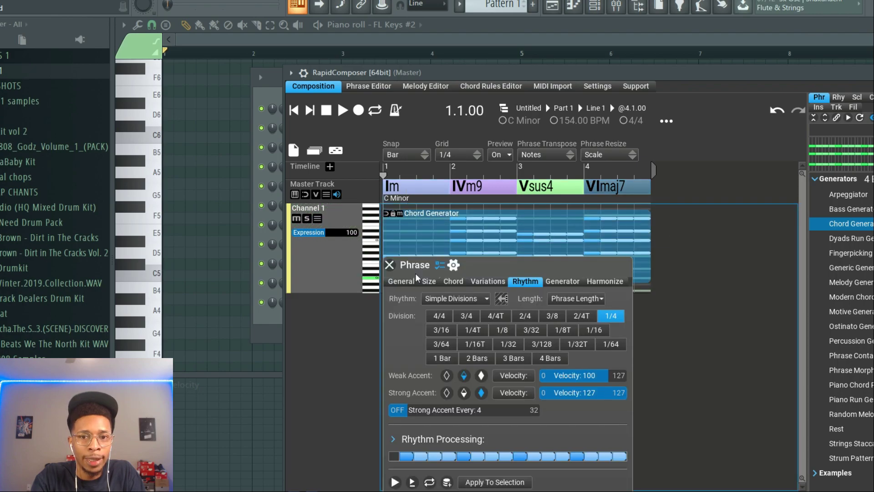
click(444, 359)
click(494, 484)
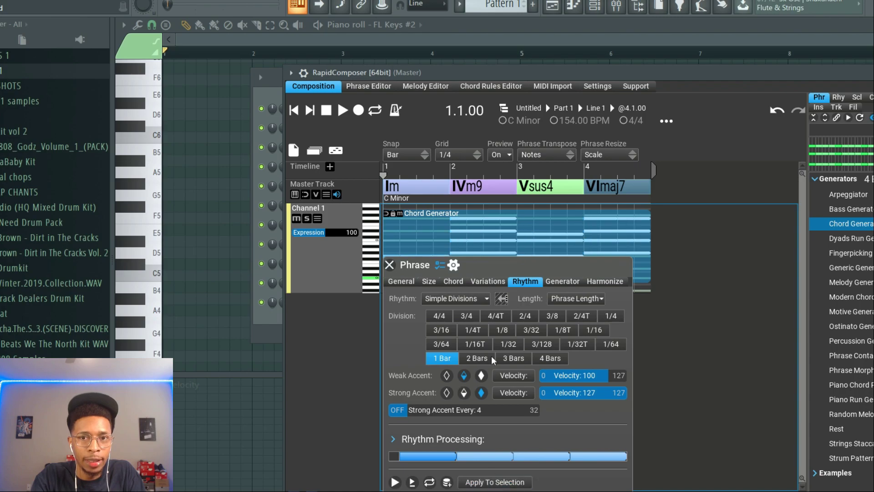
drag(446, 72, 609, 55)
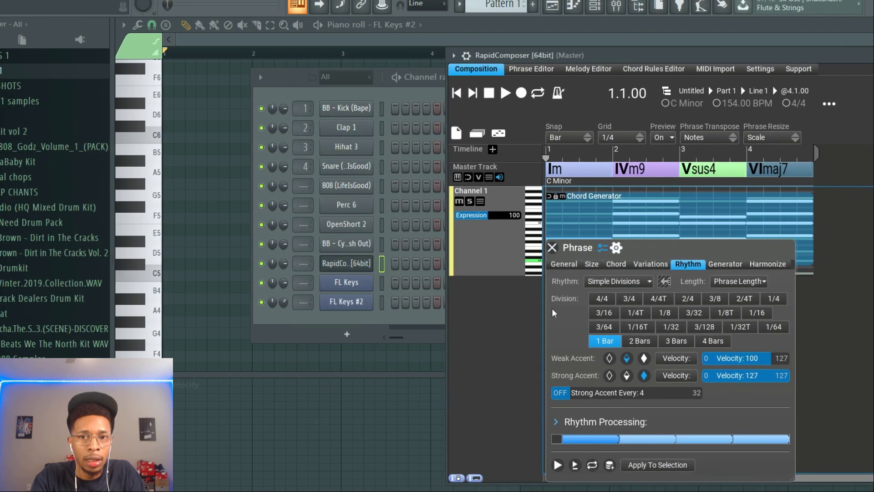
click(552, 247)
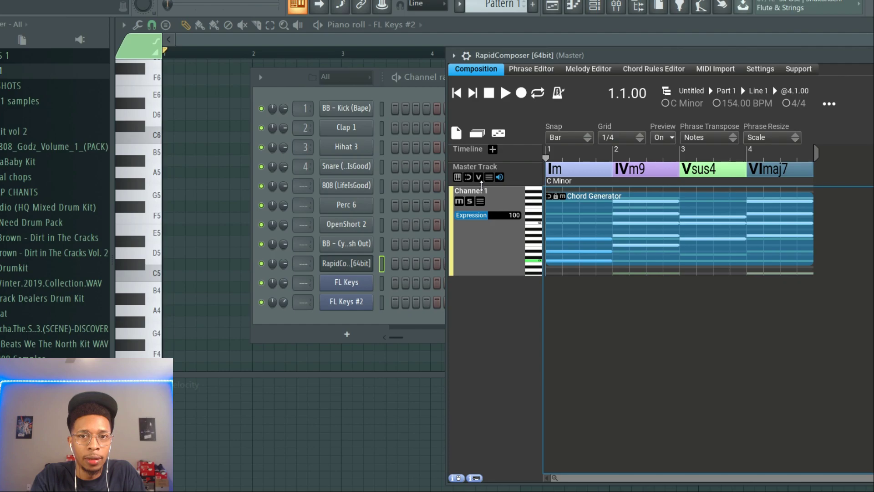
Transfer Channel 1's chord MIDI to the FL Keys channel in FL Studio and play it back
drag(481, 191, 401, 290)
key(space)
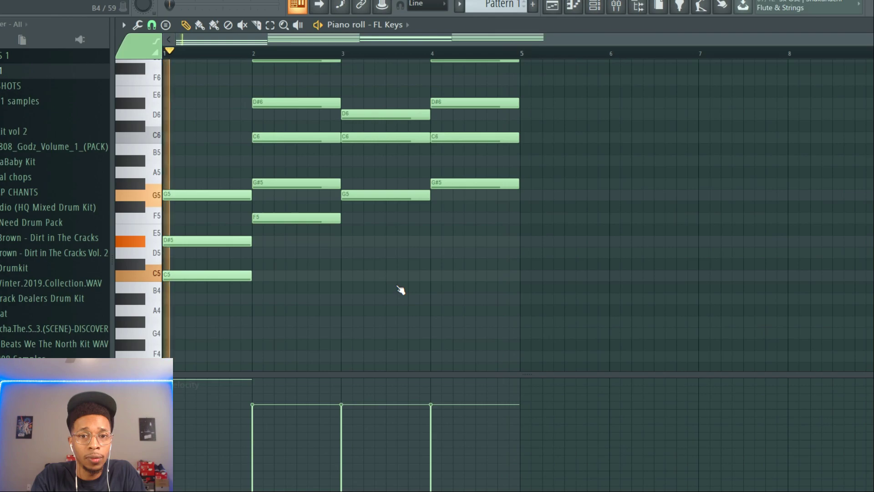
key(space)
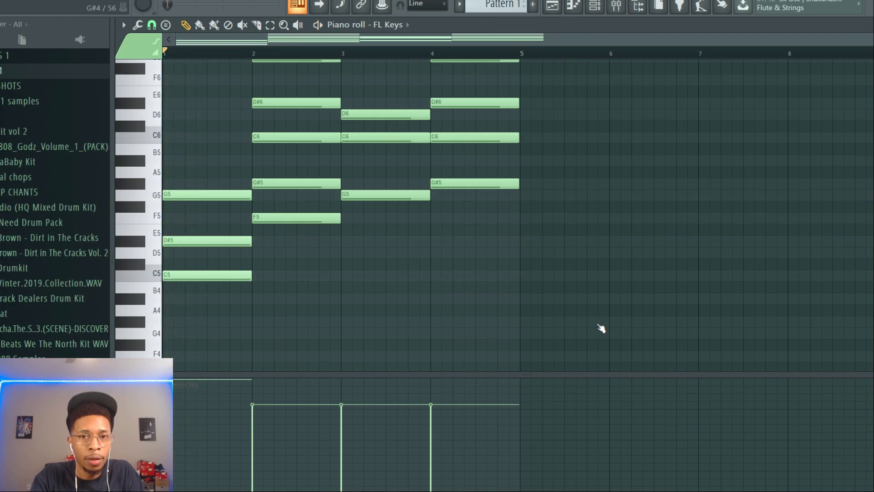
Apply the Strumizer to all chord notes in the FL Keys piano roll and play the strummed chords
drag(599, 326, 396, 257)
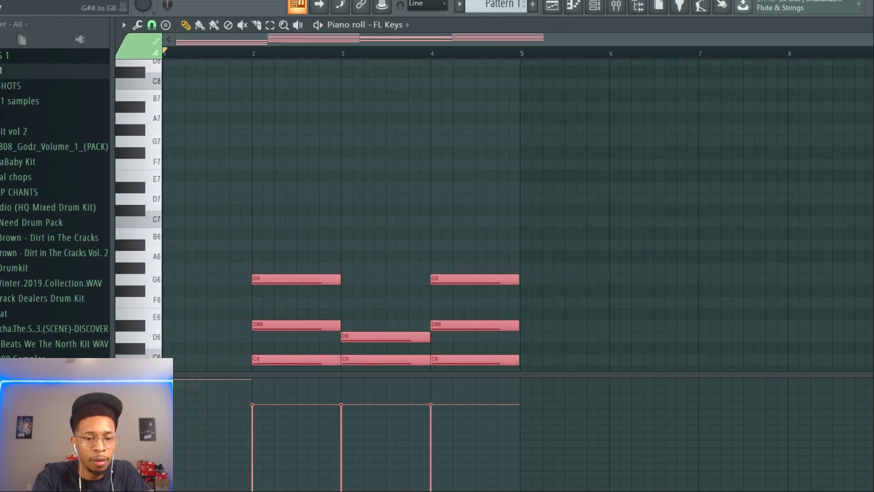
key(alt+s)
key(space)
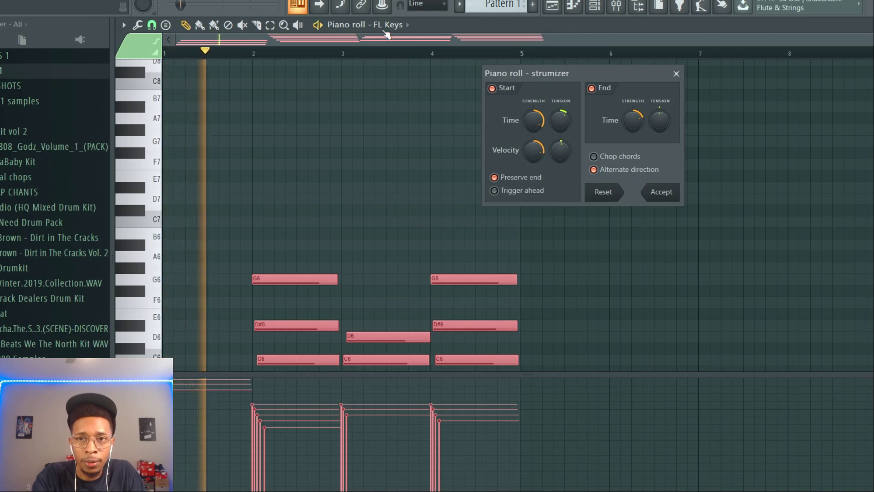
click(660, 192)
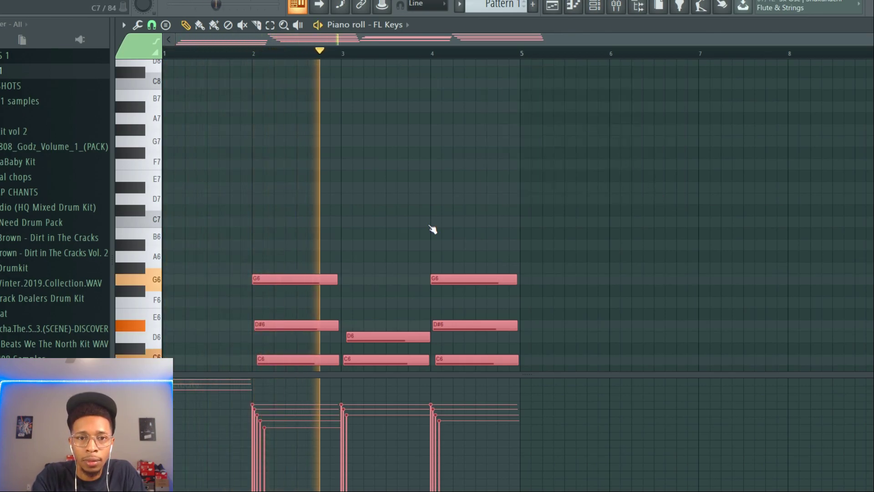
scroll(431, 230, down, 5)
scroll(432, 229, down, 5)
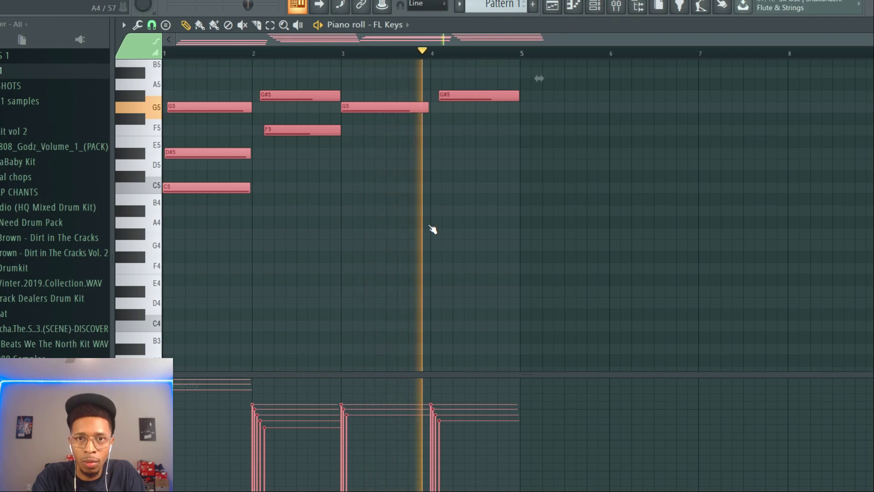
Transfer Channel 2's melody MIDI from RapidComposer to the FL Keys #2 channel and open the FL Keys piano roll
key(space)
key(F6)
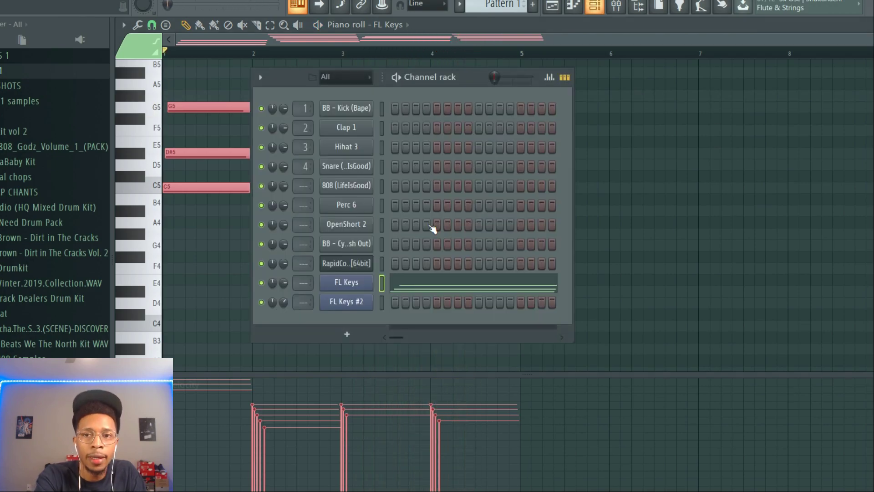
key(F7)
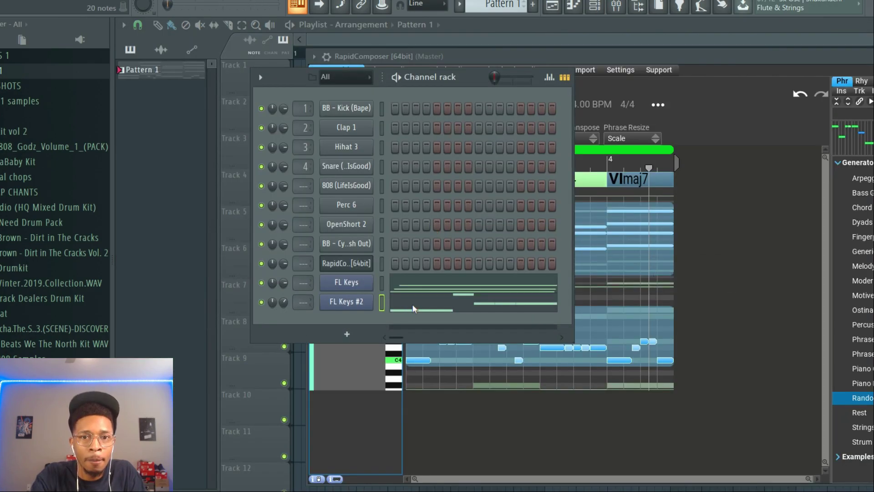
click(407, 287)
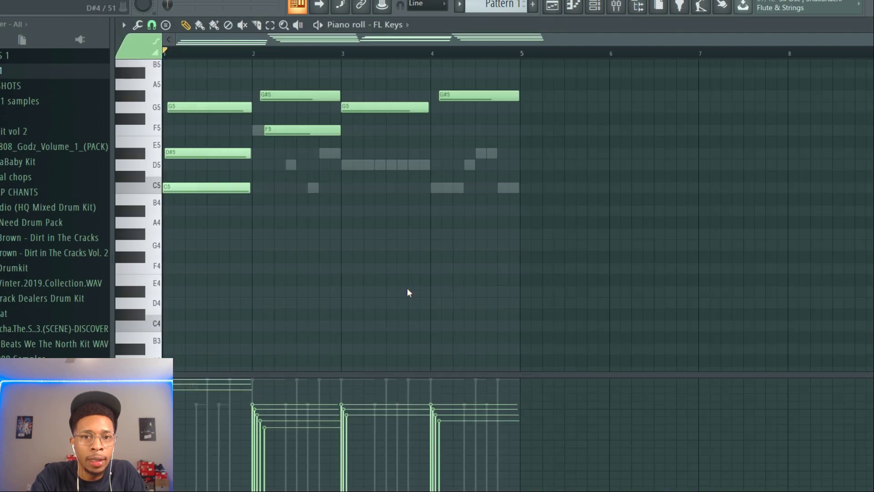
Set the root note of the piano roll's scale highlighting to E
click(123, 25)
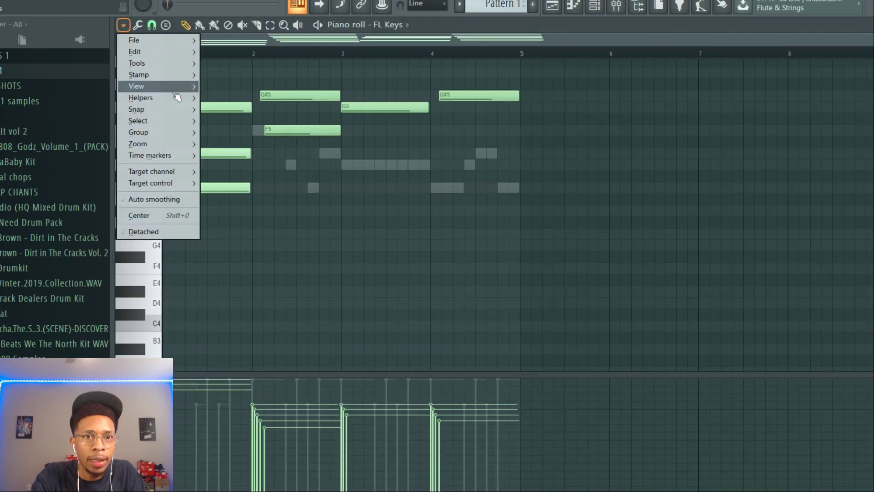
mouse_move(177, 98)
mouse_move(292, 110)
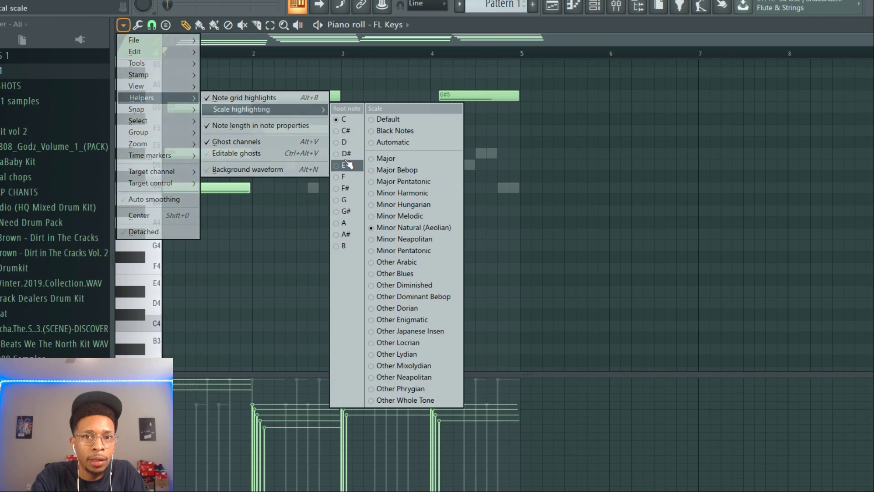
click(356, 172)
scroll(295, 237, up, 4)
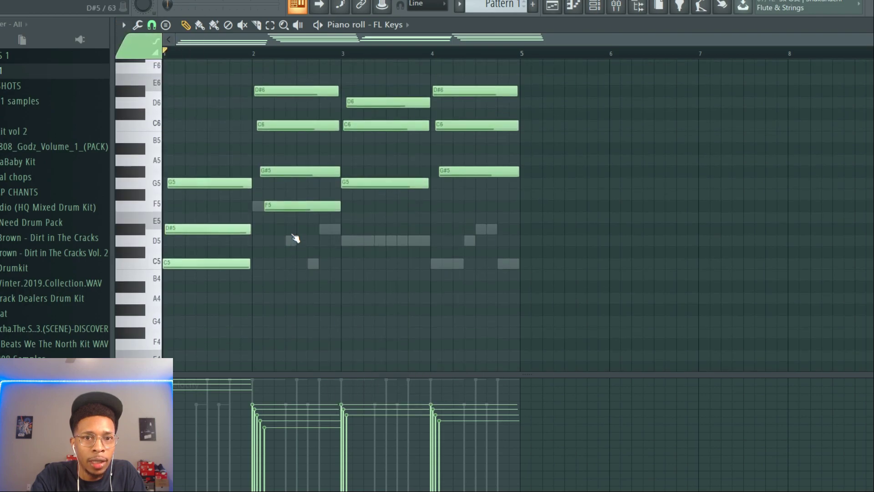
Switch the piano roll to FL Keys #2 and play the melody together with the chords
click(394, 25)
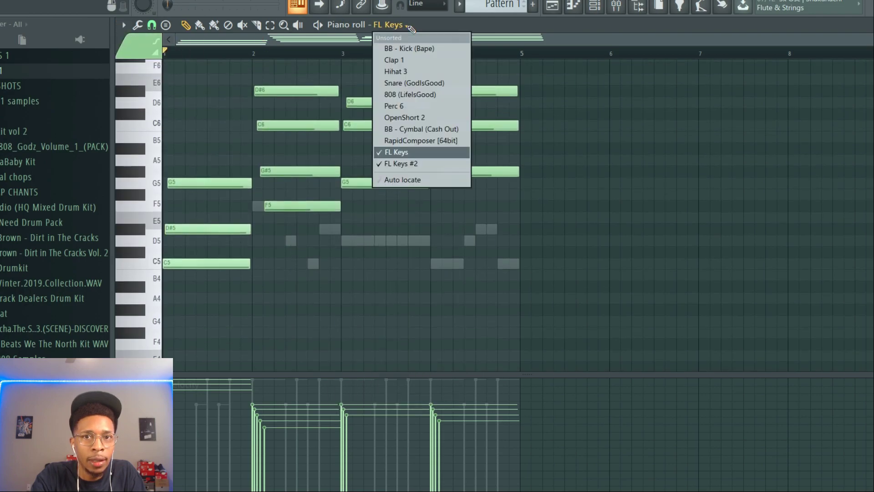
click(404, 164)
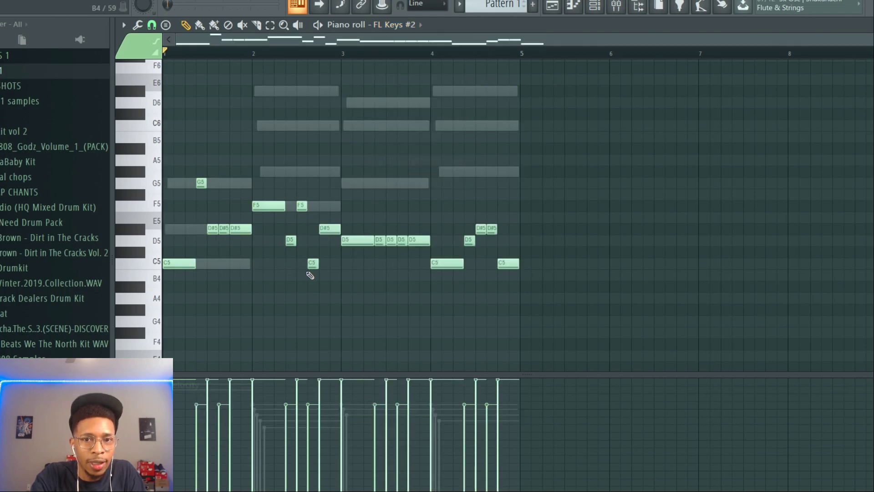
key(space)
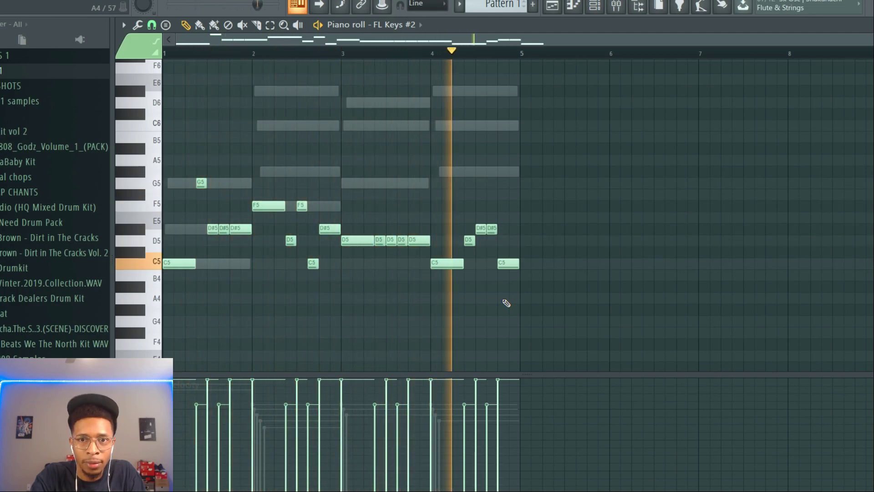
key(space)
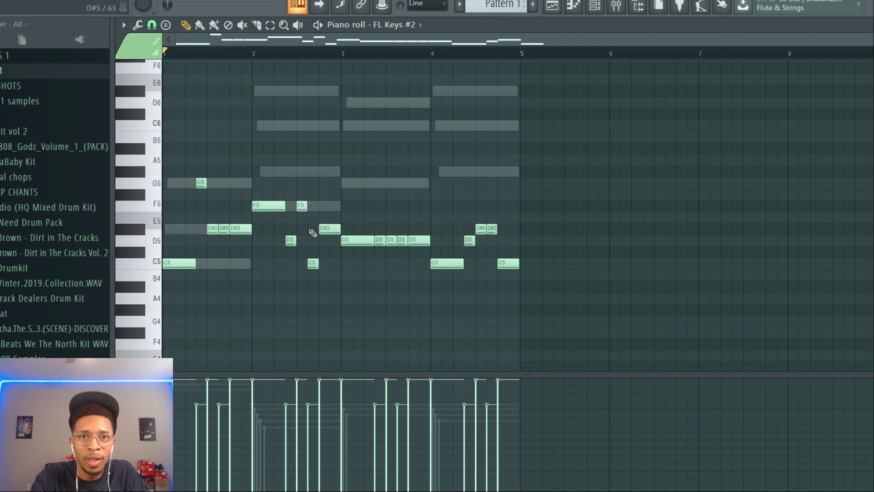
key(space)
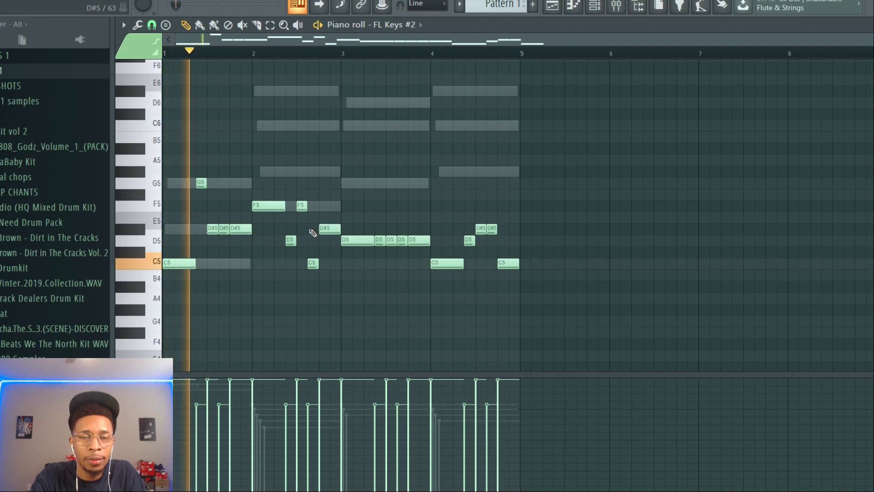
key(space)
Check the composition's key in RapidComposer and set the piano roll's scale highlighting root note to C
key(F6)
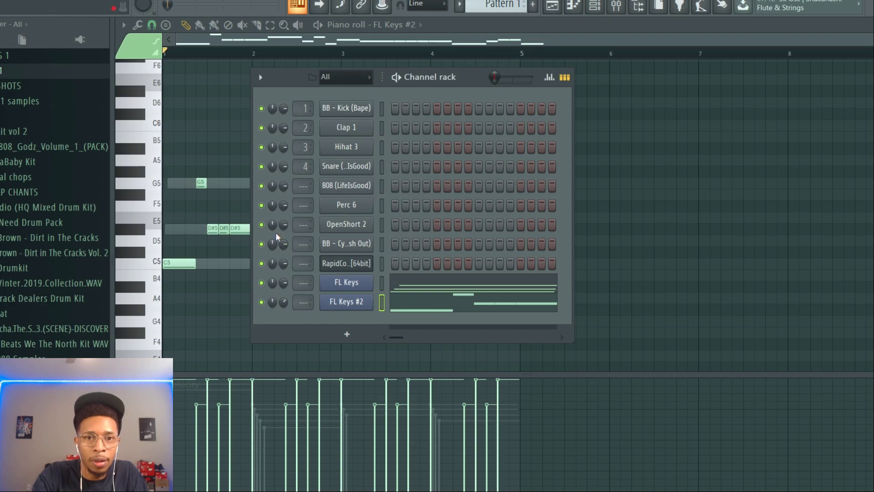
click(342, 266)
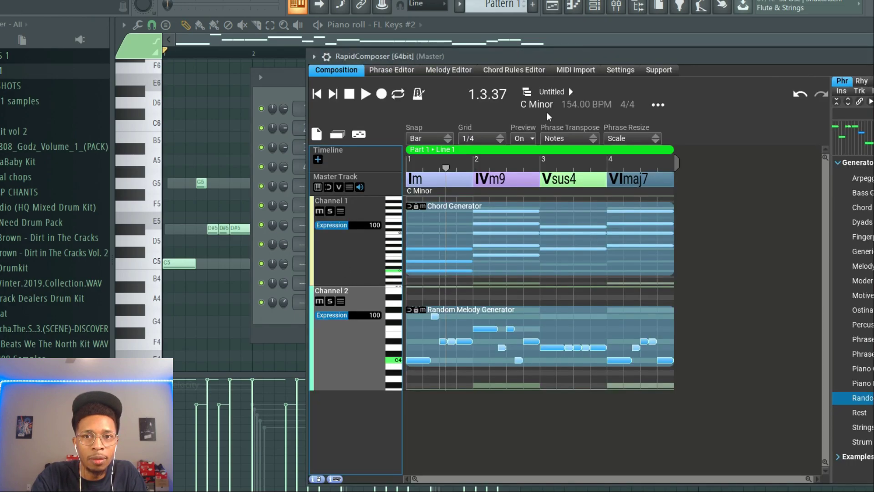
click(525, 105)
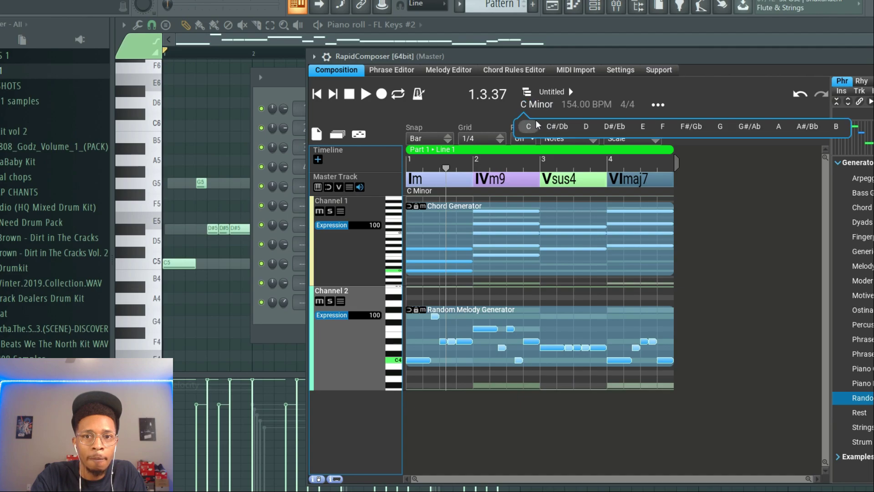
click(123, 25)
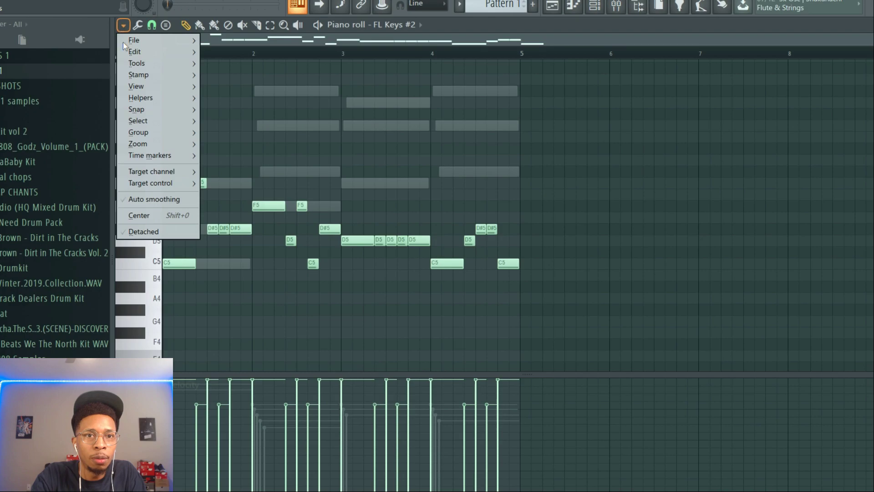
mouse_move(146, 97)
mouse_move(241, 109)
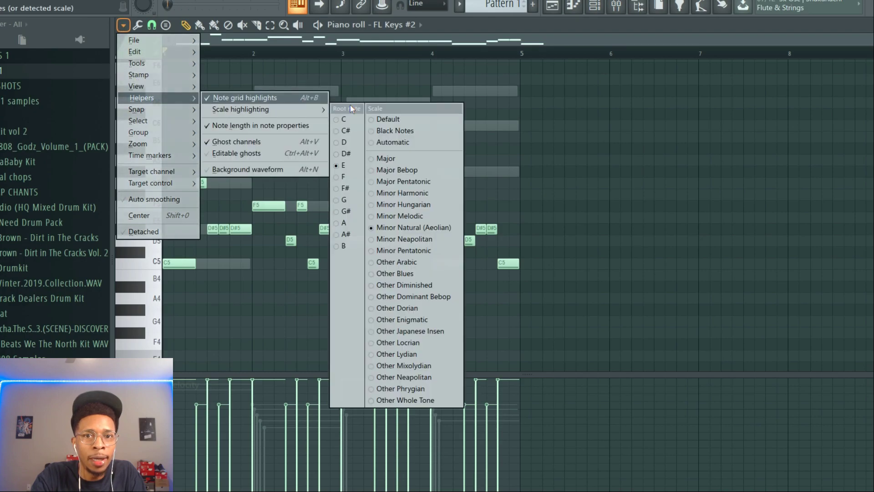
click(348, 120)
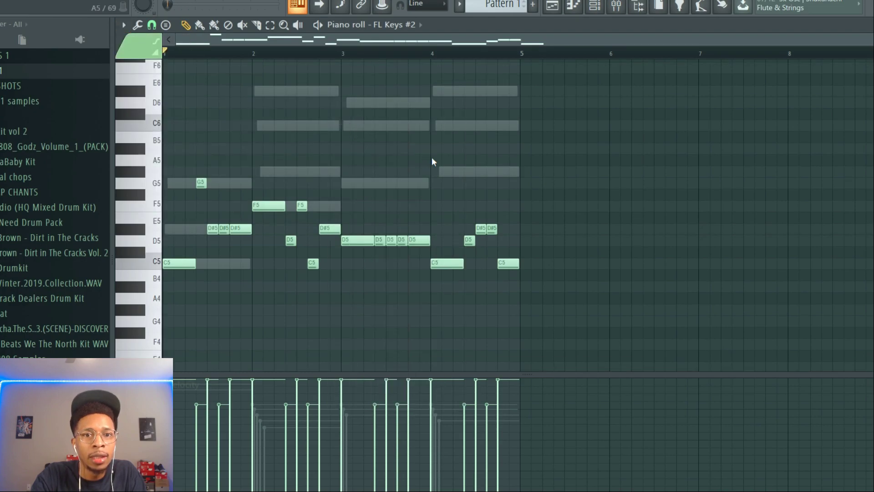
Play the melody and chords again, stop playback and bring up the Channel rack
key(space)
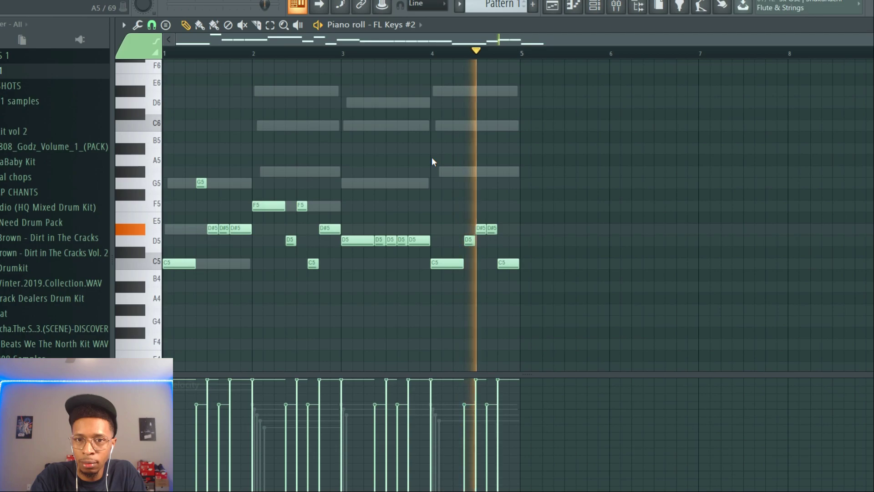
key(space)
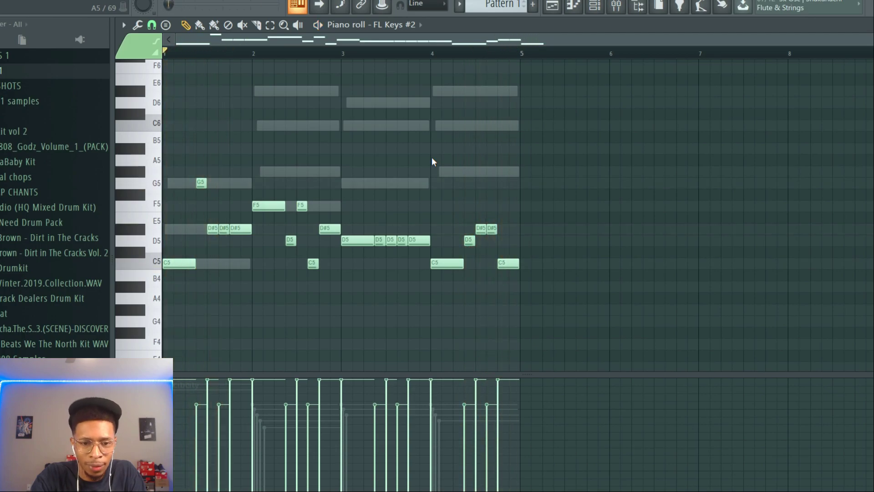
key(F6)
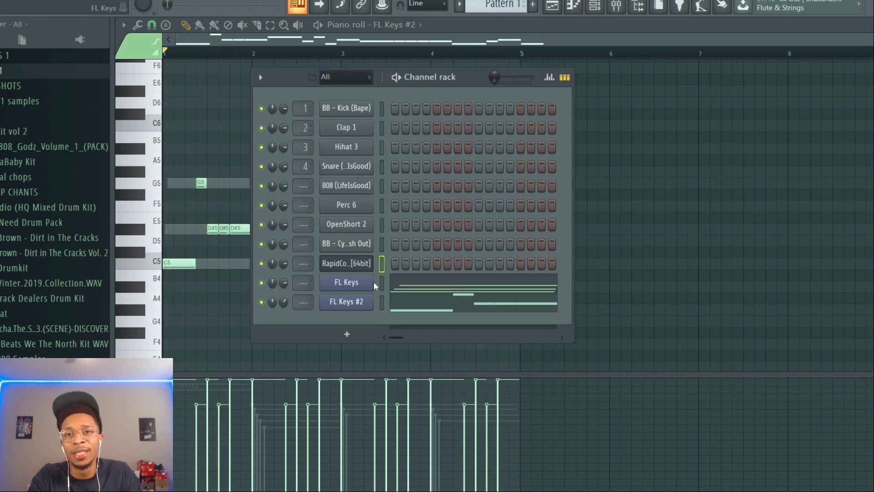